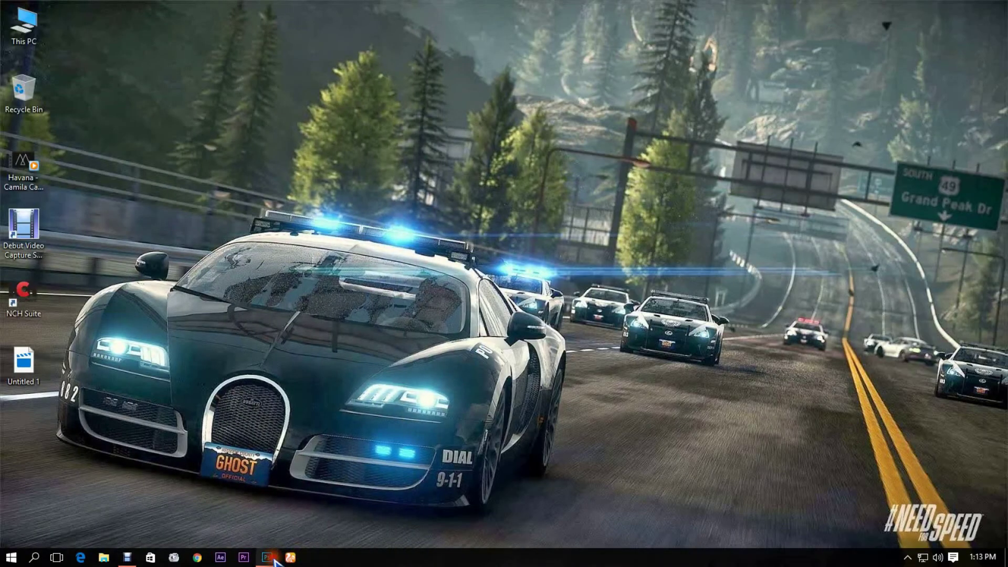
Bring Photoshop forward and switch between the portrait and bokeh tabs, ending on the bokeh image.
{"action": "left_click", "coordinate": [270, 558]}
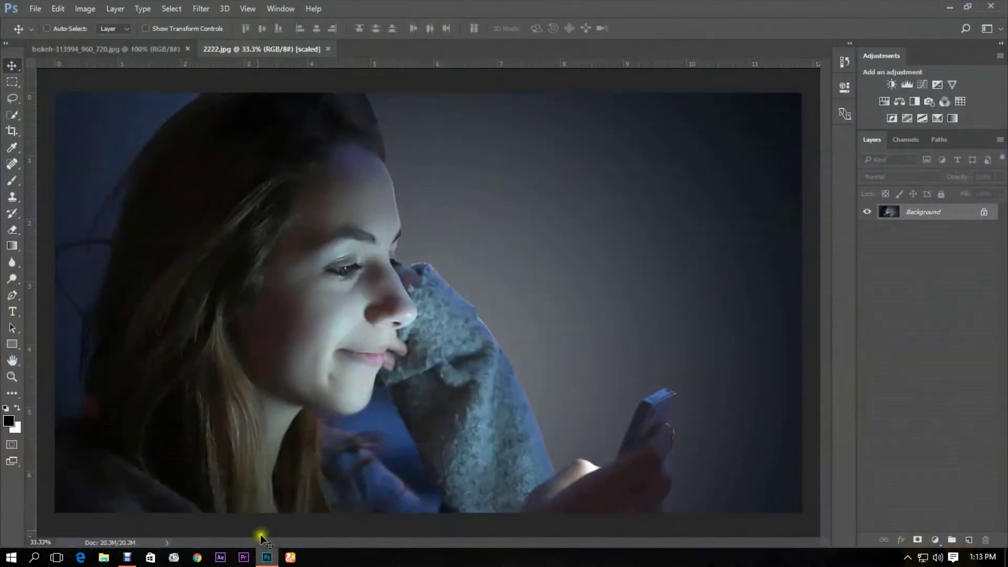
{"action": "left_click", "coordinate": [174, 51]}
{"action": "left_click", "coordinate": [272, 52]}
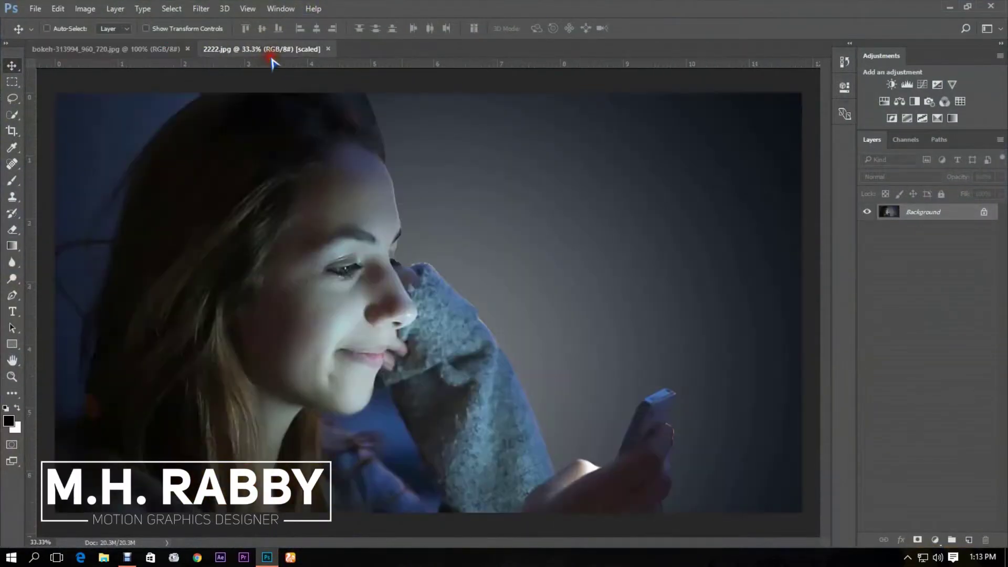
{"action": "scroll", "coordinate": [435, 193], "scroll_direction": "up", "scroll_amount": 2}
{"action": "scroll", "coordinate": [426, 338], "scroll_direction": "up", "scroll_amount": 2}
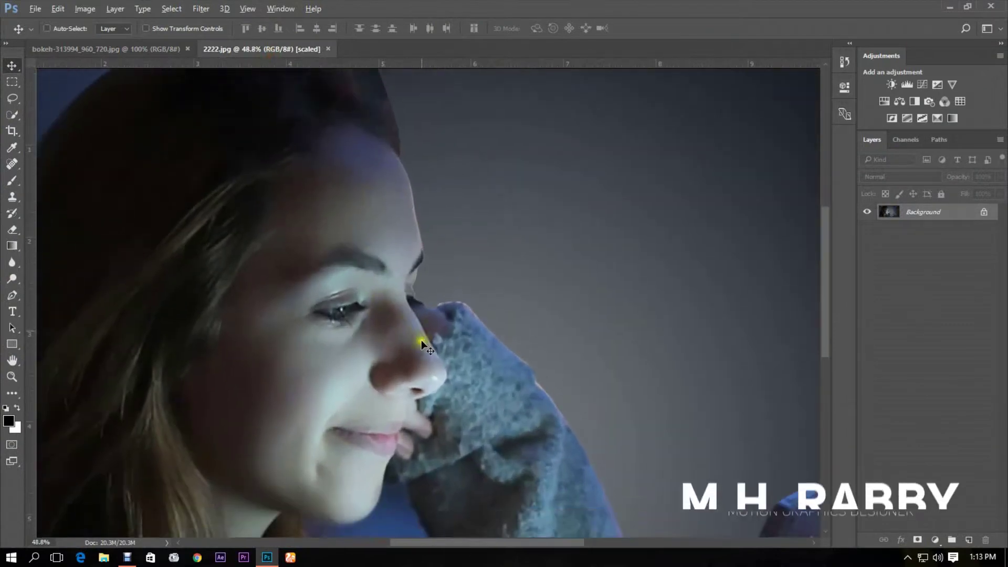
{"action": "scroll", "coordinate": [342, 198], "scroll_direction": "down", "scroll_amount": 2}
{"action": "scroll", "coordinate": [263, 292], "scroll_direction": "up", "scroll_amount": 2}
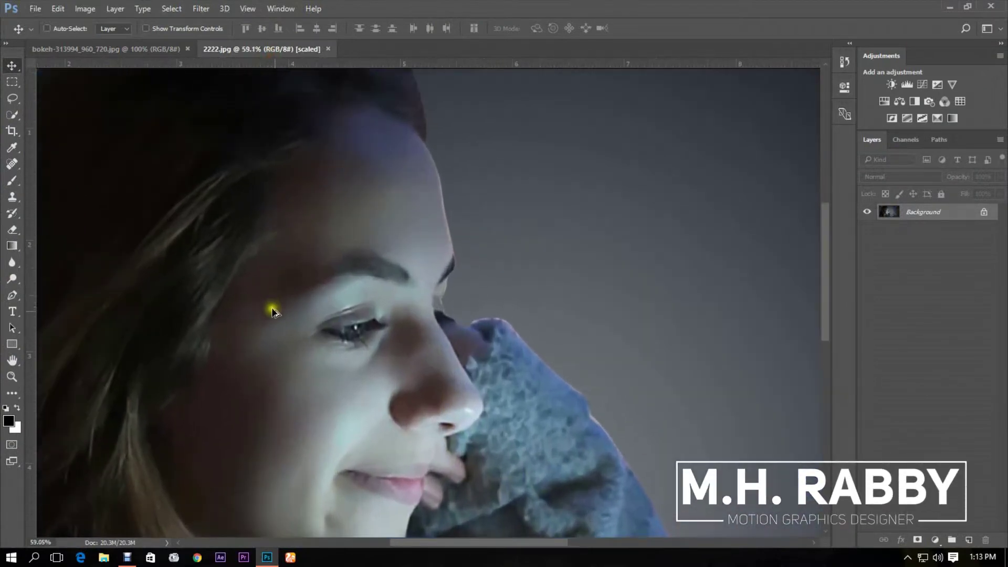
{"action": "scroll", "coordinate": [287, 321], "scroll_direction": "up", "scroll_amount": 1}
{"action": "scroll", "coordinate": [288, 322], "scroll_direction": "down", "scroll_amount": 3}
{"action": "scroll", "coordinate": [169, 213], "scroll_direction": "up", "scroll_amount": 2}
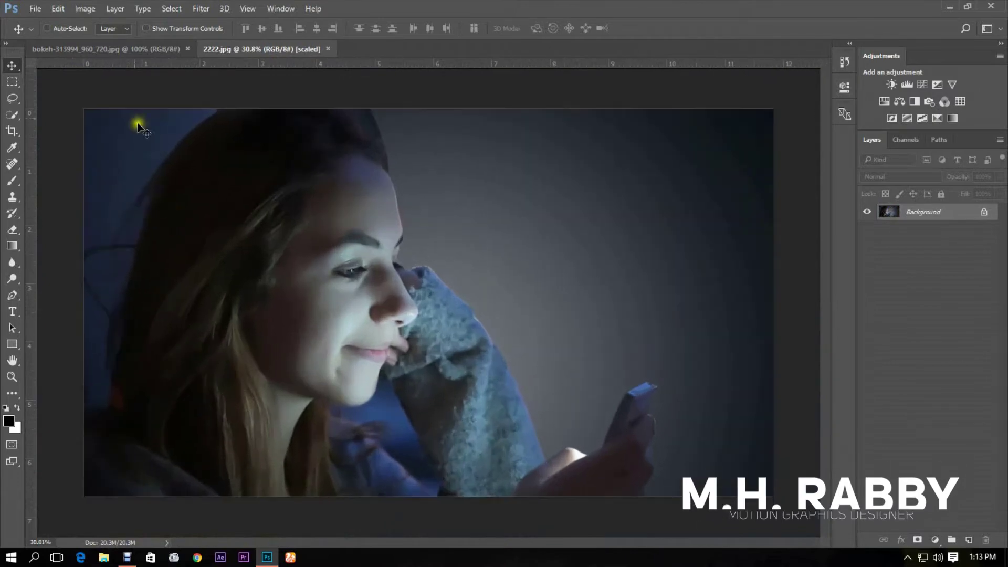
{"action": "left_click", "coordinate": [138, 50]}
Drag the bokeh lights image onto the 2222.jpg portrait as a new layer.
{"action": "mouse_move", "coordinate": [283, 158]}
{"action": "left_mouse_down"}
{"action": "mouse_move", "coordinate": [279, 88]}
{"action": "mouse_move", "coordinate": [651, 239]}
{"action": "left_mouse_up"}
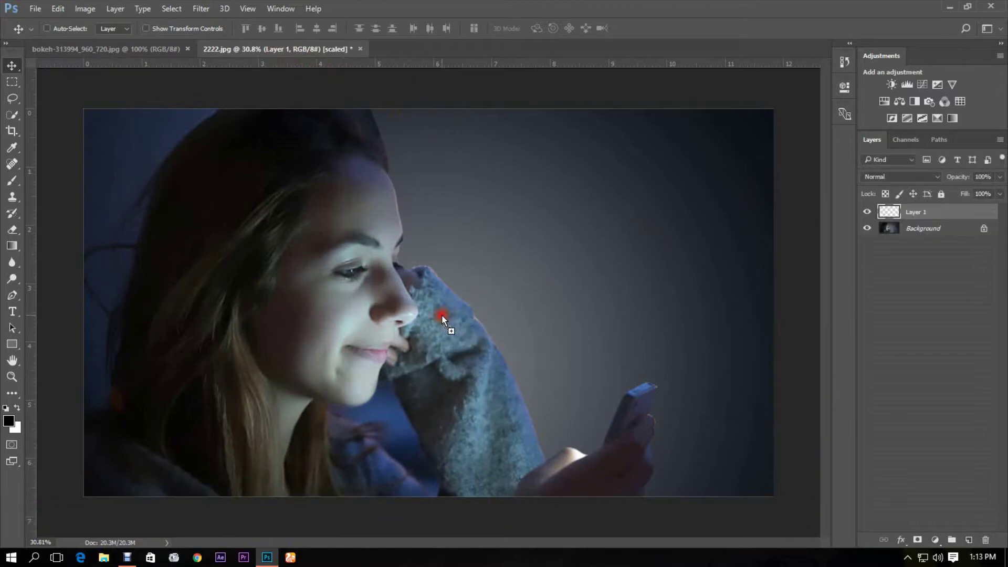
{"action": "left_click_drag", "start_coordinate": [441, 314], "coordinate": [443, 312]}
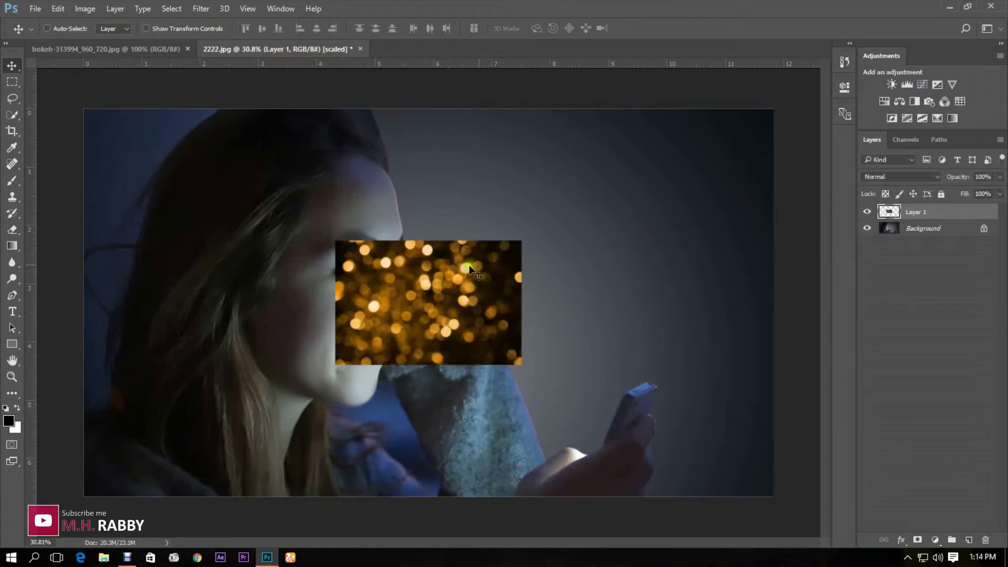
{"action": "scroll", "coordinate": [485, 260], "scroll_direction": "down", "scroll_amount": 2}
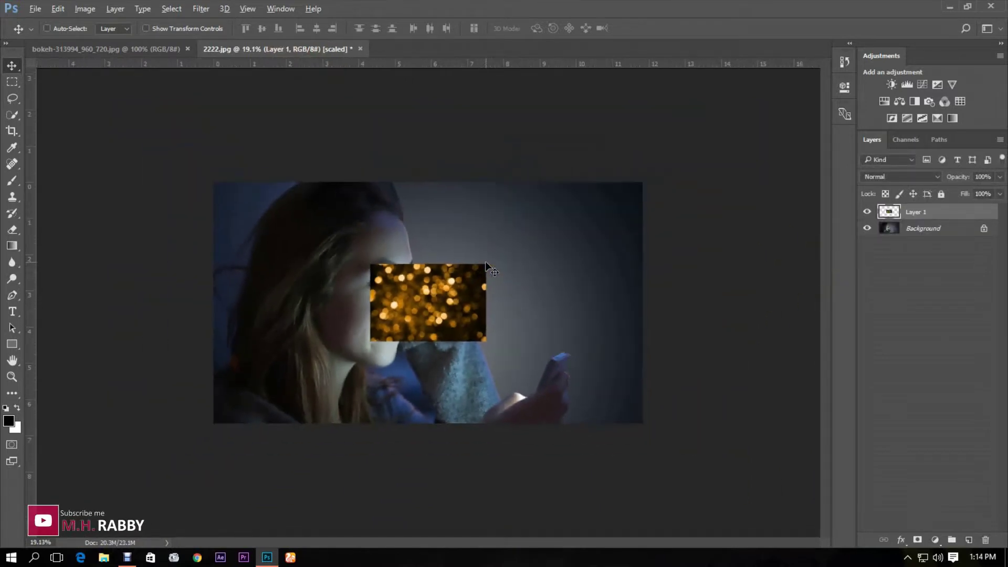
{"action": "key", "text": "ctrl+t"}
{"action": "key", "text": "ctrl+t"}
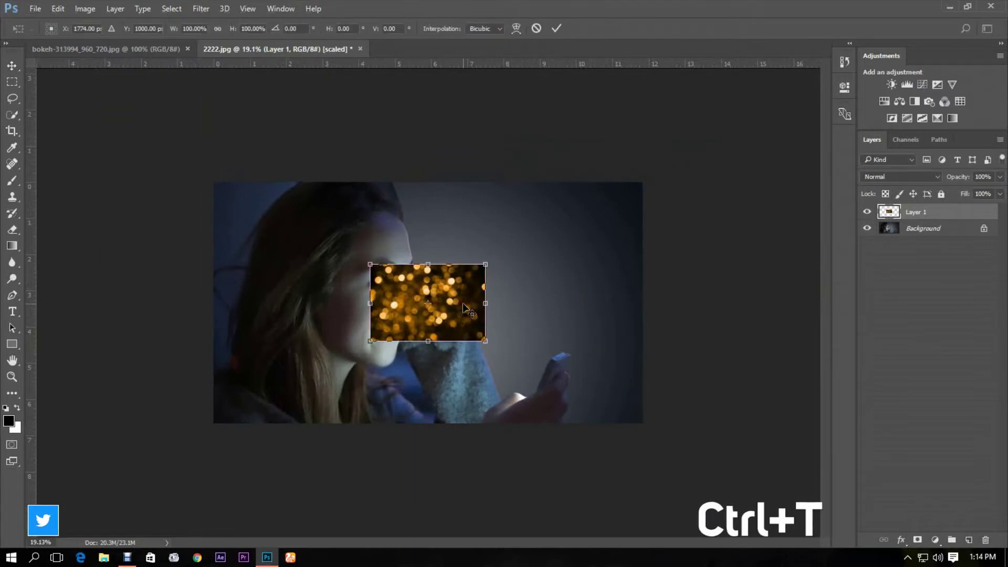
Scale the bokeh layer up to fill the portrait, flip it horizontally, and commit.
{"action": "left_click_drag", "start_coordinate": [486, 263], "coordinate": [691, 214]}
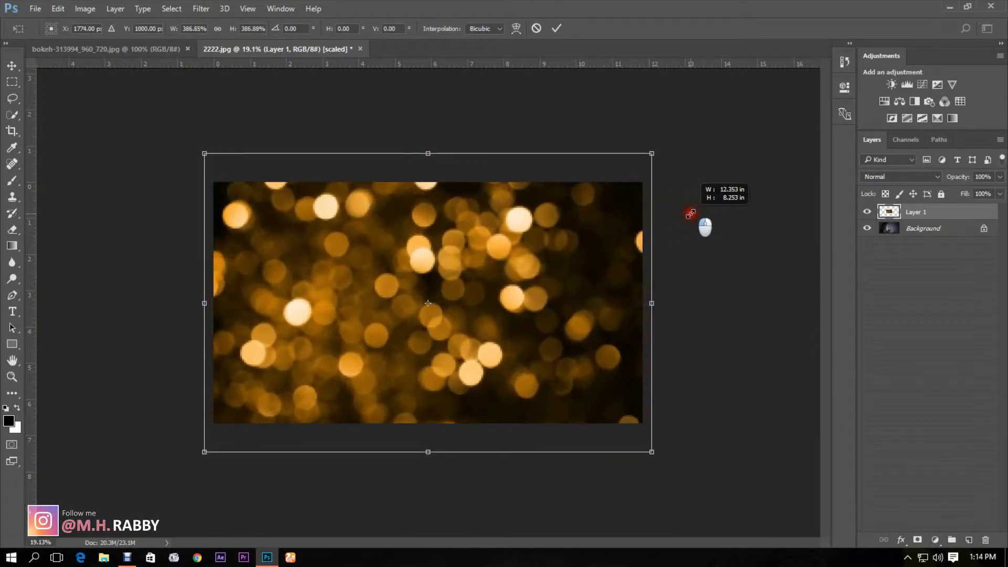
{"action": "left_click_drag", "start_coordinate": [690, 215], "coordinate": [686, 221]}
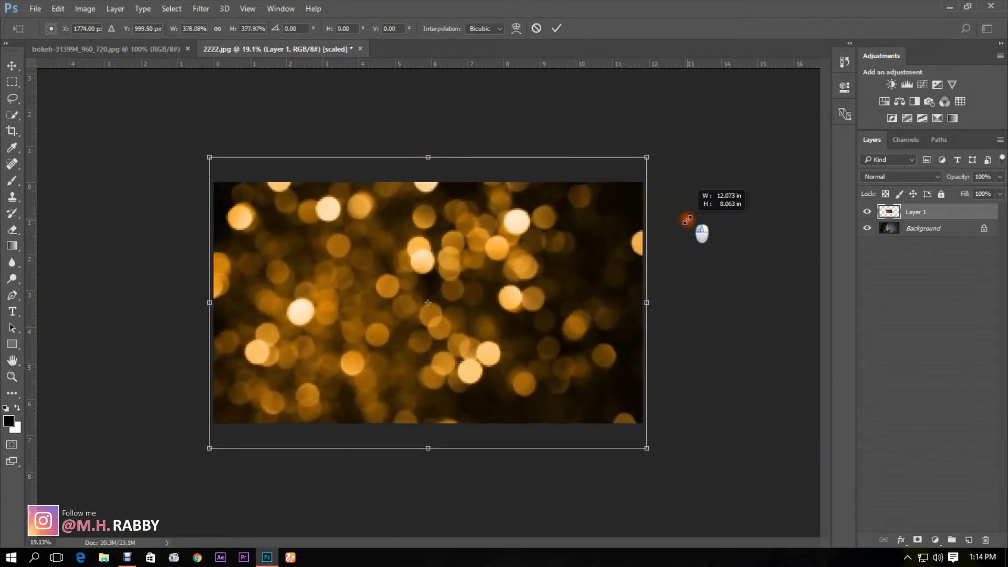
{"action": "right_click", "coordinate": [499, 257]}
{"action": "left_click", "coordinate": [516, 444]}
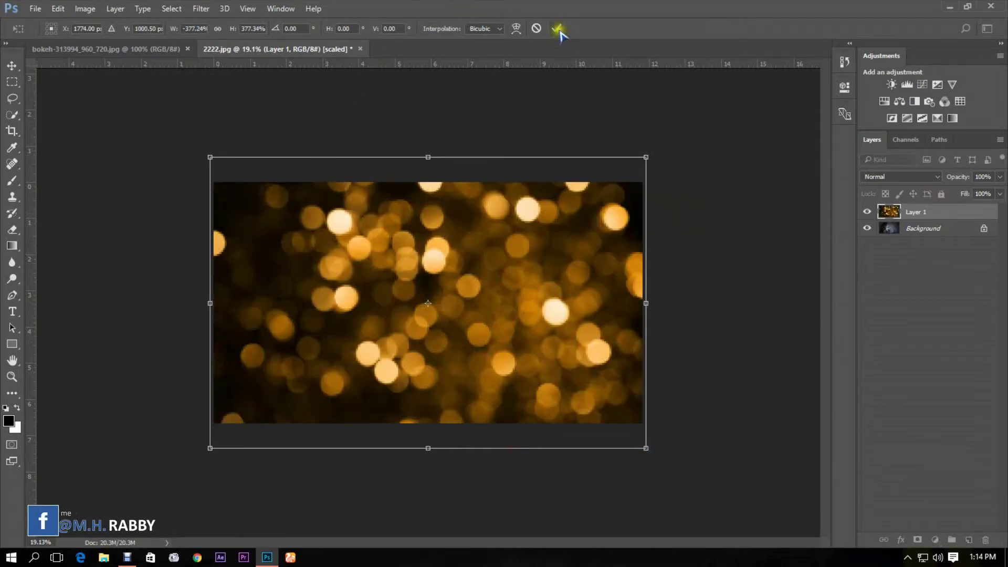
{"action": "left_click", "coordinate": [559, 29]}
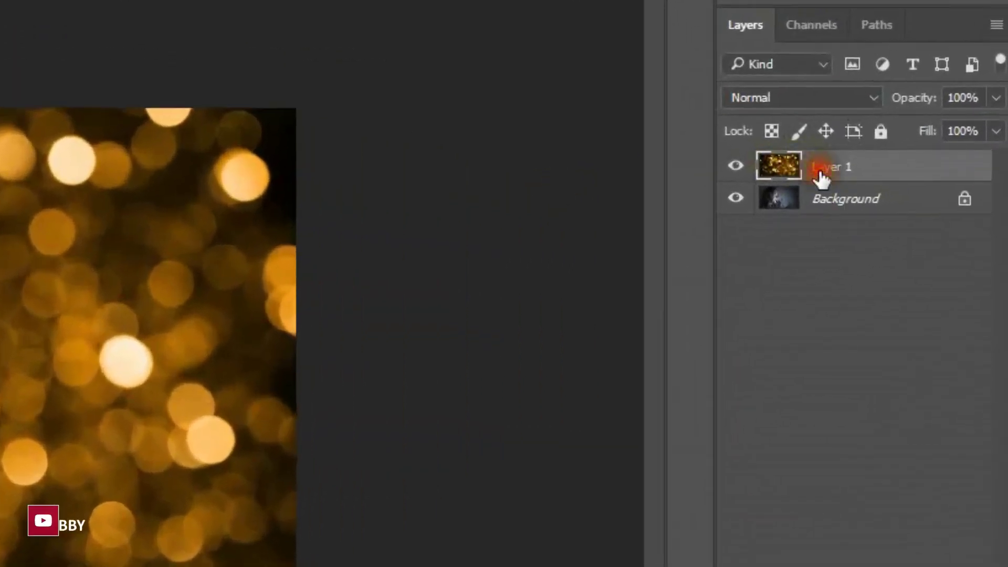
Set Layer 1's blend mode to Screen and add a layer mask to it.
{"action": "left_click", "coordinate": [820, 168]}
{"action": "left_click", "coordinate": [795, 98]}
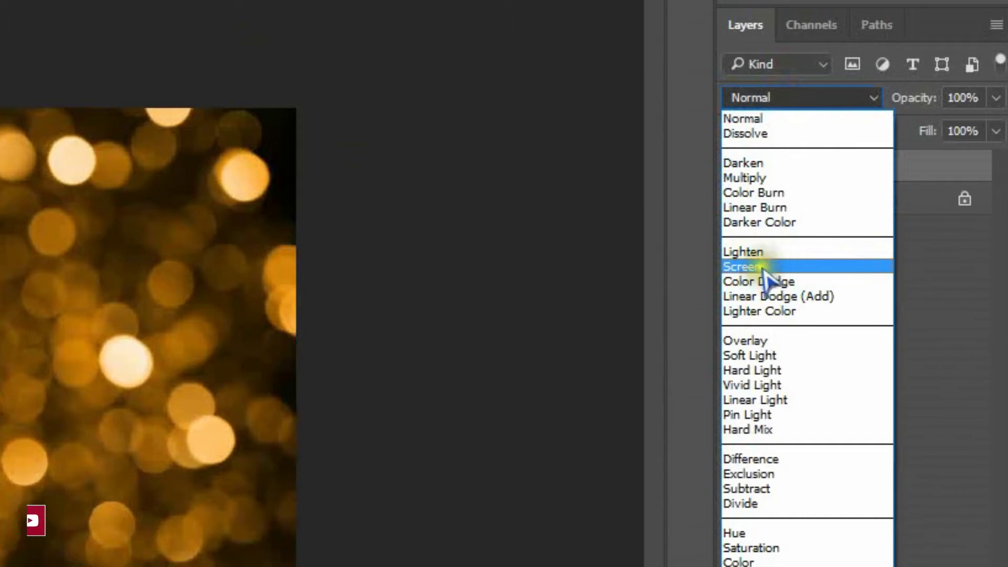
{"action": "left_click", "coordinate": [786, 268]}
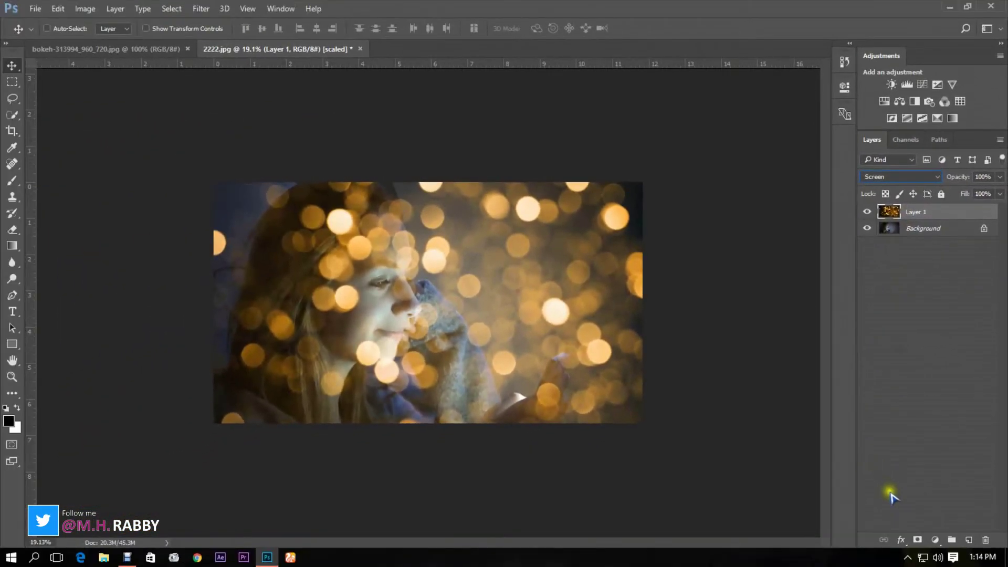
{"action": "left_click", "coordinate": [917, 541]}
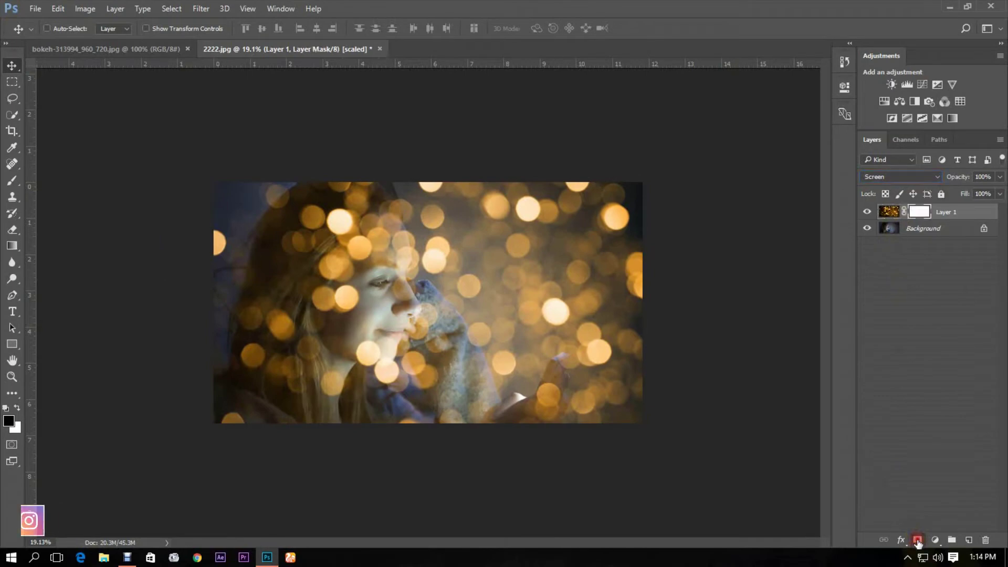
With the Brush tool, paint the bokeh out of the woman's hair on the mask.
{"action": "left_click", "coordinate": [14, 184]}
{"action": "left_click", "coordinate": [47, 181]}
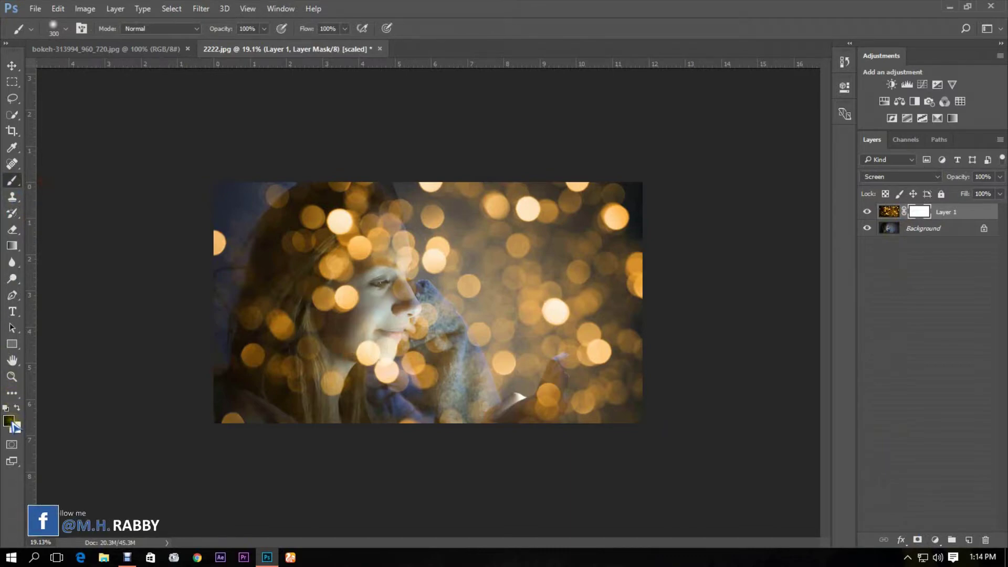
{"action": "scroll", "coordinate": [615, 253], "scroll_direction": "up", "scroll_amount": 5}
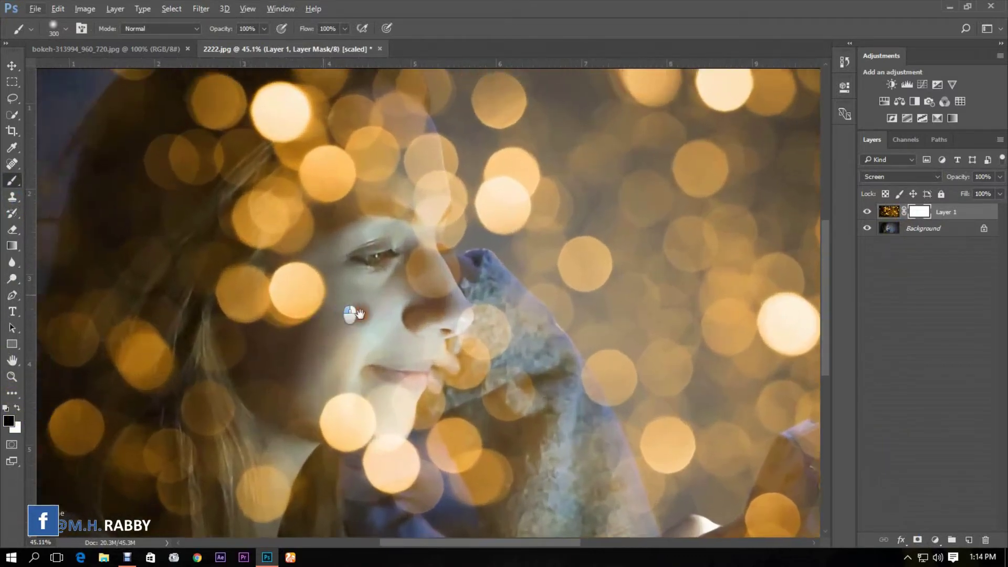
{"action": "left_click_drag", "start_coordinate": [353, 297], "coordinate": [392, 328]}
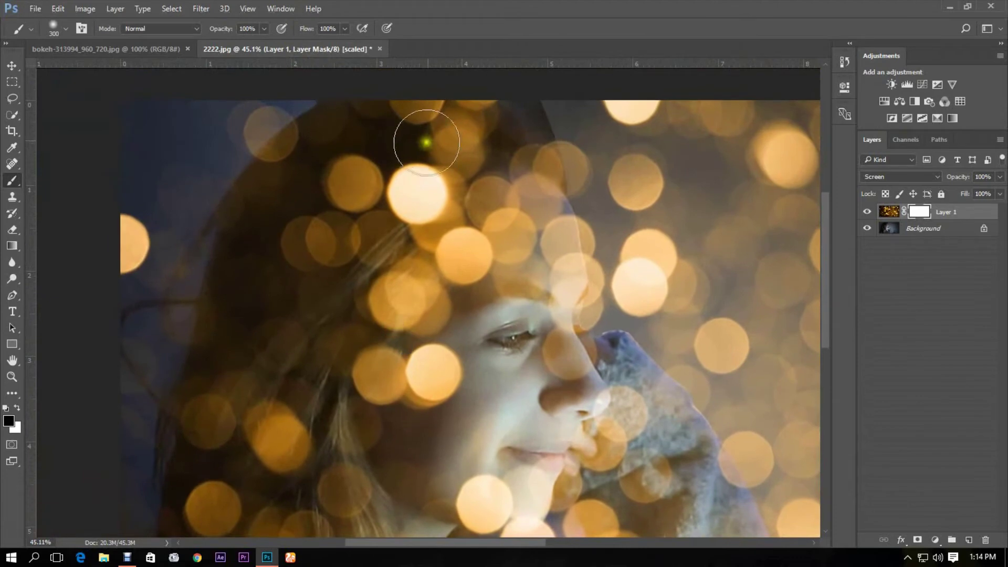
{"action": "left_click_drag", "start_coordinate": [426, 141], "coordinate": [288, 188]}
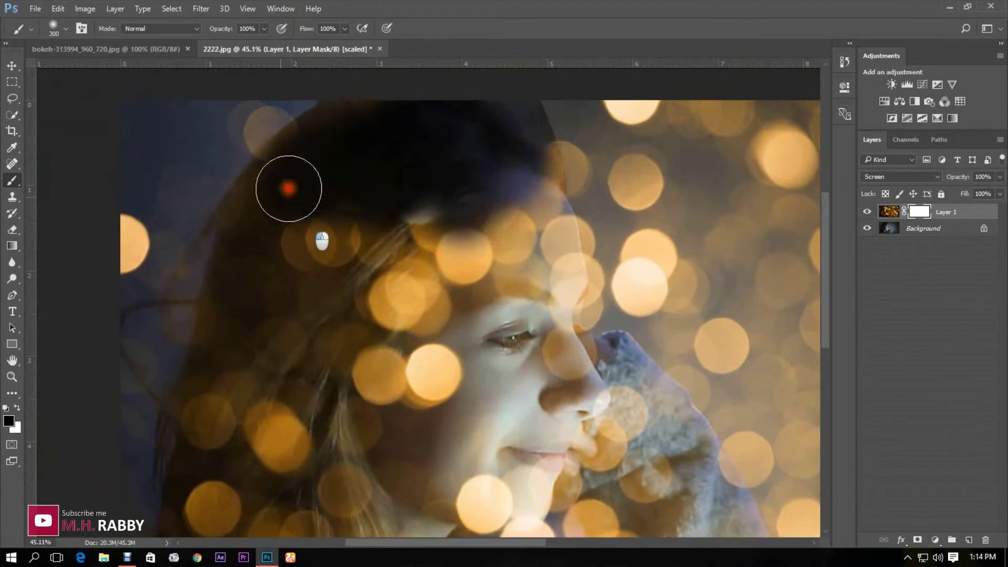
{"action": "left_click_drag", "start_coordinate": [288, 188], "coordinate": [244, 331]}
Mask the bokeh off the rest of her hair, her neck and her forehead.
{"action": "mouse_move", "coordinate": [252, 441]}
{"action": "left_mouse_down"}
{"action": "mouse_move", "coordinate": [288, 343]}
{"action": "mouse_move", "coordinate": [283, 315]}
{"action": "left_mouse_up"}
{"action": "mouse_move", "coordinate": [244, 409]}
{"action": "left_mouse_down"}
{"action": "mouse_move", "coordinate": [315, 291]}
{"action": "mouse_move", "coordinate": [433, 425]}
{"action": "mouse_move", "coordinate": [370, 251]}
{"action": "left_mouse_up"}
{"action": "mouse_move", "coordinate": [441, 457]}
{"action": "left_mouse_down"}
{"action": "mouse_move", "coordinate": [362, 244]}
{"action": "mouse_move", "coordinate": [409, 186]}
{"action": "mouse_move", "coordinate": [370, 236]}
{"action": "mouse_move", "coordinate": [393, 220]}
{"action": "left_mouse_up"}
{"action": "scroll", "coordinate": [394, 236], "scroll_direction": "up", "scroll_amount": 2}
{"action": "mouse_move", "coordinate": [409, 173]}
{"action": "left_mouse_down"}
{"action": "mouse_move", "coordinate": [441, 339]}
{"action": "mouse_move", "coordinate": [473, 395]}
{"action": "mouse_move", "coordinate": [536, 410]}
{"action": "mouse_move", "coordinate": [502, 461]}
{"action": "left_mouse_up"}
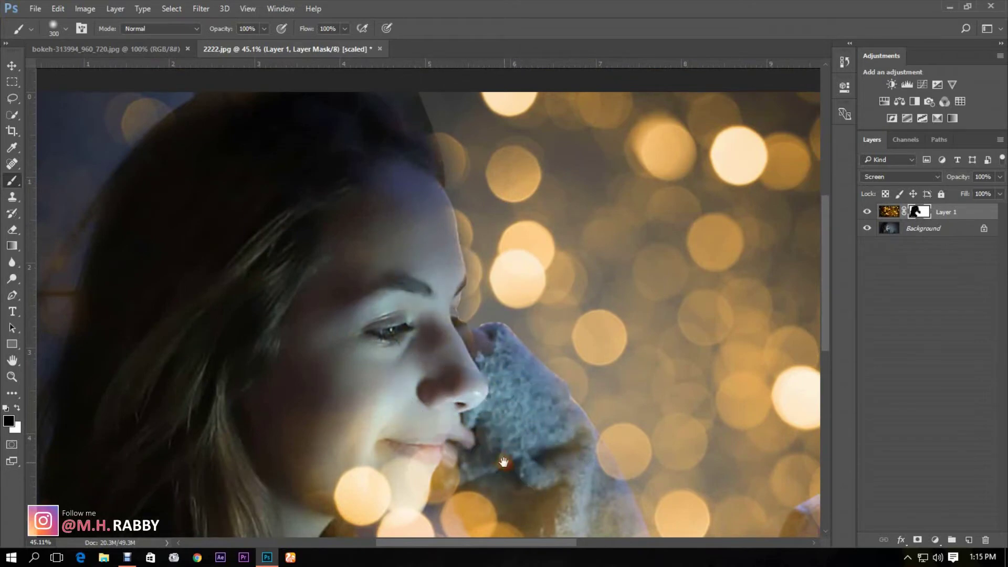
{"action": "scroll", "coordinate": [502, 460], "scroll_direction": "down", "scroll_amount": 2}
{"action": "right_click", "coordinate": [245, 263]}
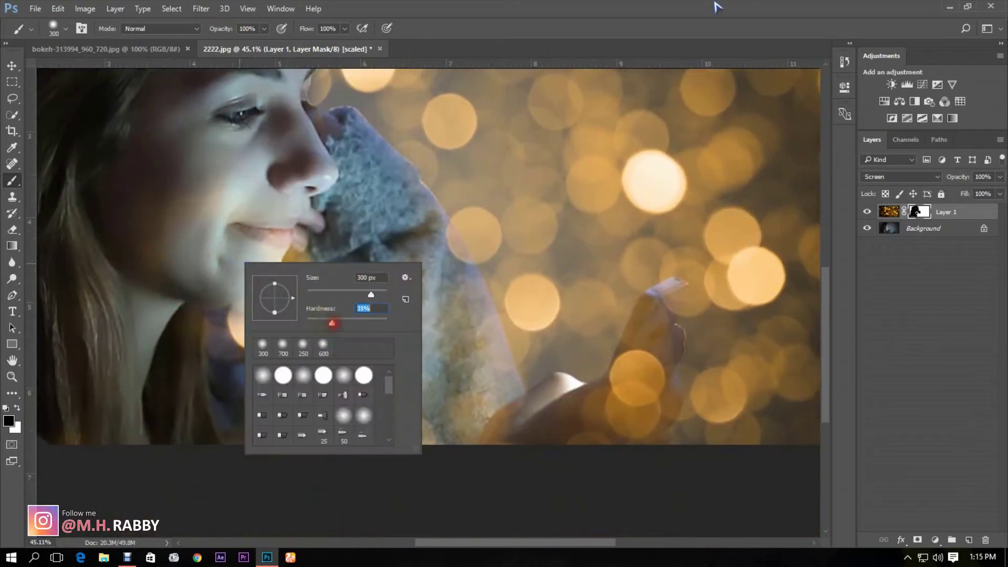
Mask the bokeh off her fuzzy sleeve, hand and finger up to the phone.
{"action": "key", "text": "Return"}
{"action": "scroll", "coordinate": [236, 236], "scroll_direction": "up", "scroll_amount": 3}
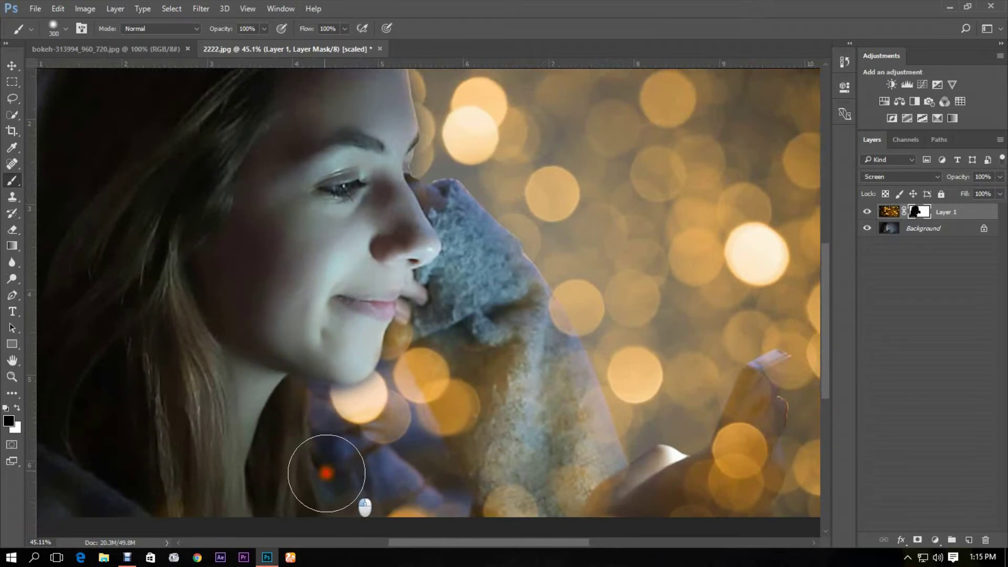
{"action": "scroll", "coordinate": [299, 433], "scroll_direction": "up", "scroll_amount": 2}
{"action": "scroll", "coordinate": [252, 390], "scroll_direction": "up", "scroll_amount": 2}
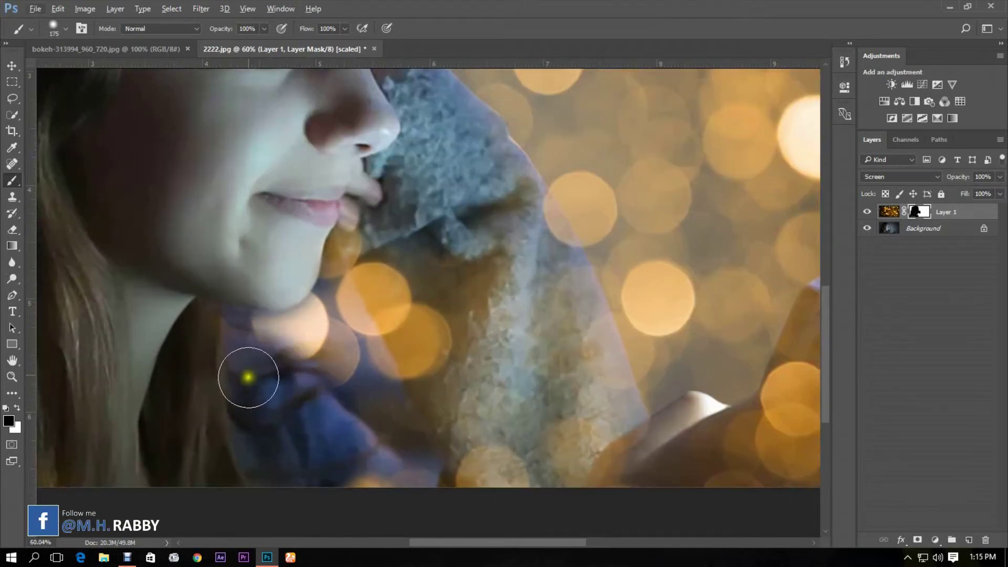
{"action": "scroll", "coordinate": [324, 442], "scroll_direction": "down", "scroll_amount": 3}
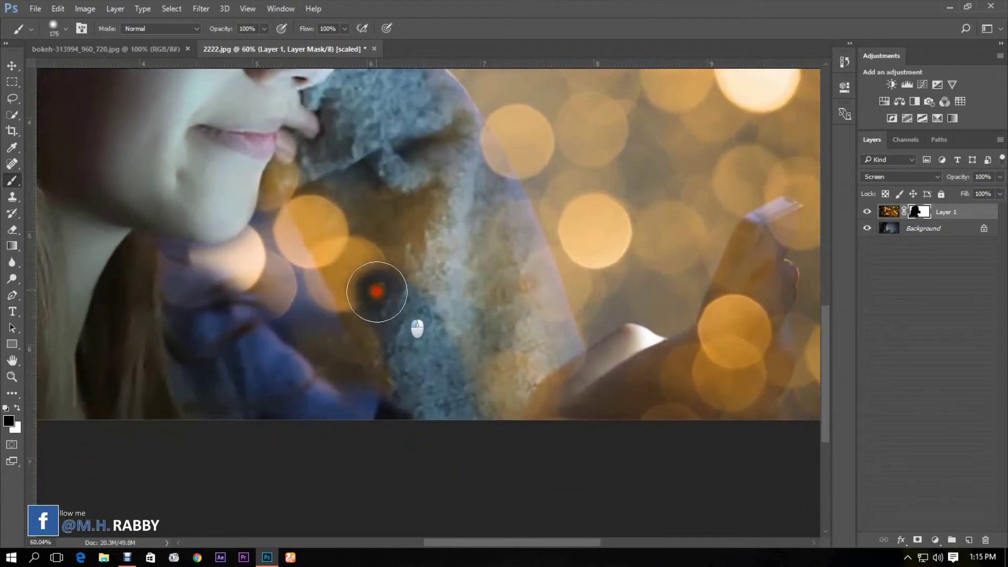
{"action": "mouse_move", "coordinate": [396, 334]}
{"action": "left_mouse_down"}
{"action": "mouse_move", "coordinate": [323, 181]}
{"action": "mouse_move", "coordinate": [338, 170]}
{"action": "mouse_move", "coordinate": [457, 229]}
{"action": "mouse_move", "coordinate": [459, 283]}
{"action": "left_mouse_up"}
{"action": "scroll", "coordinate": [504, 338], "scroll_direction": "up", "scroll_amount": 4}
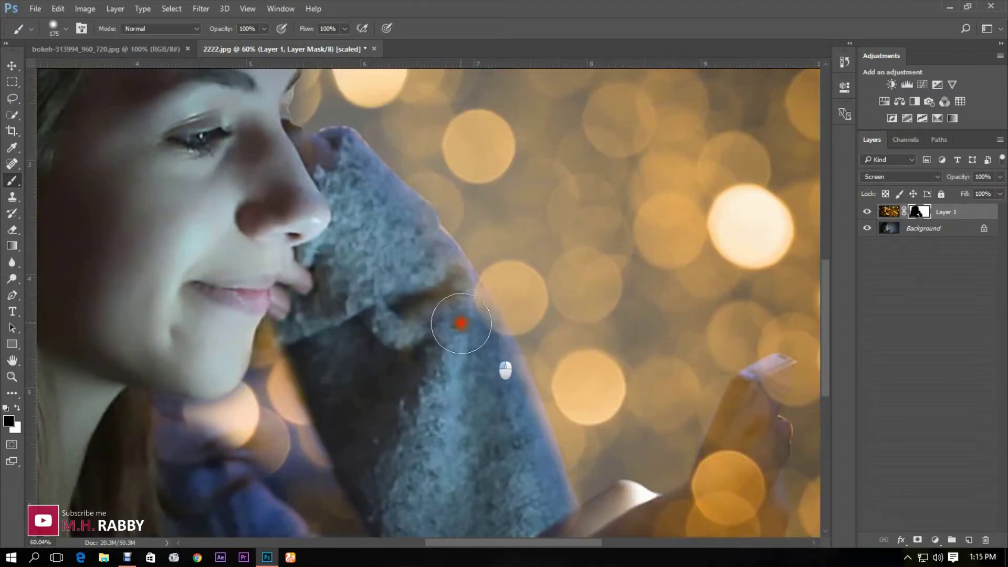
{"action": "scroll", "coordinate": [504, 417], "scroll_direction": "down", "scroll_amount": 5}
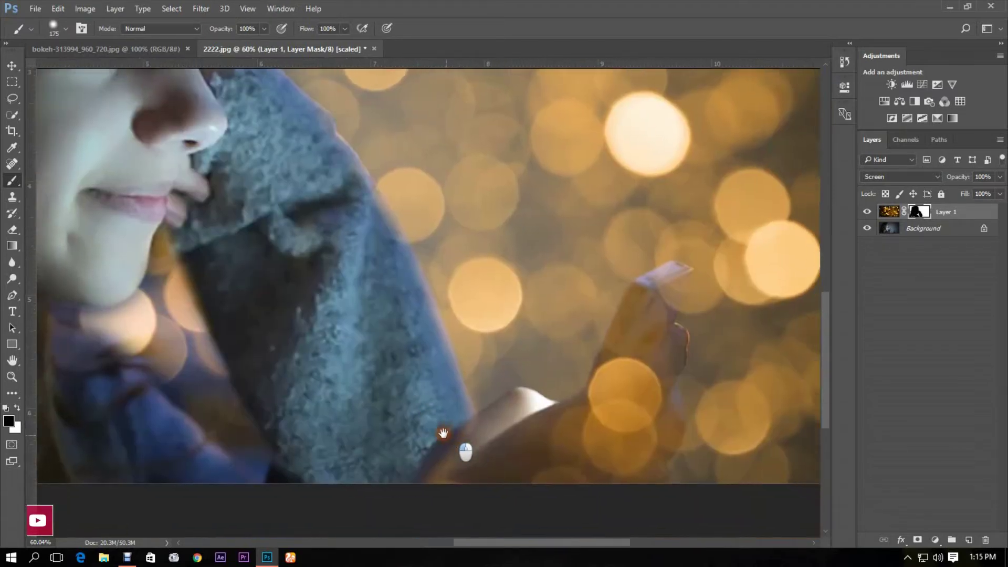
{"action": "scroll", "coordinate": [504, 418], "scroll_direction": "down", "scroll_amount": 2}
{"action": "mouse_move", "coordinate": [565, 423]}
{"action": "left_mouse_down"}
{"action": "mouse_move", "coordinate": [602, 315]}
{"action": "mouse_move", "coordinate": [615, 370]}
{"action": "left_mouse_up"}
{"action": "scroll", "coordinate": [567, 410], "scroll_direction": "right", "scroll_amount": 3}
{"action": "scroll", "coordinate": [528, 431], "scroll_direction": "up", "scroll_amount": 3}
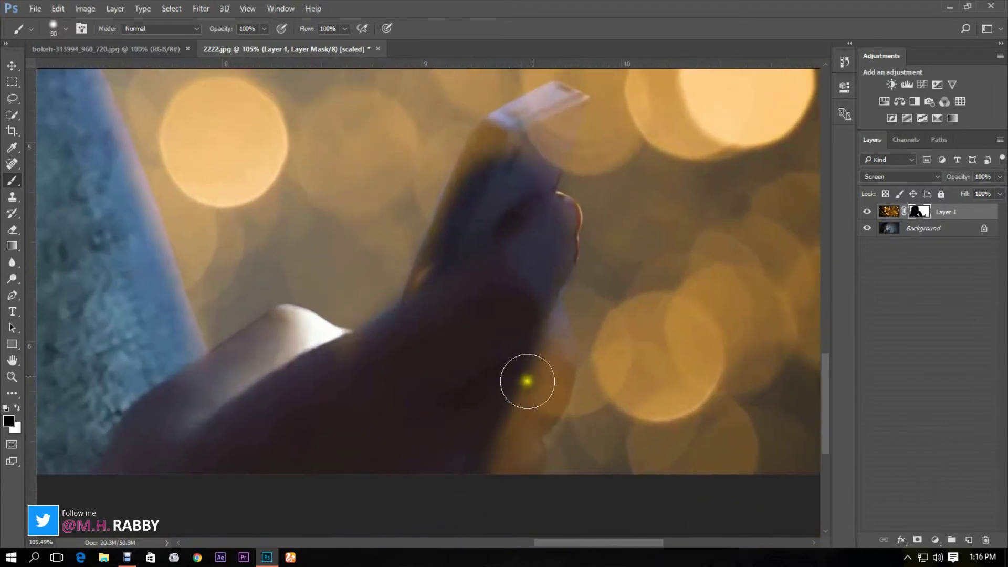
{"action": "left_click_drag", "start_coordinate": [528, 382], "coordinate": [551, 448]}
{"action": "mouse_move", "coordinate": [520, 409]}
{"action": "left_mouse_down"}
{"action": "mouse_move", "coordinate": [527, 323]}
{"action": "mouse_move", "coordinate": [544, 386]}
{"action": "left_mouse_up"}
{"action": "scroll", "coordinate": [544, 386], "scroll_direction": "up", "scroll_amount": 1}
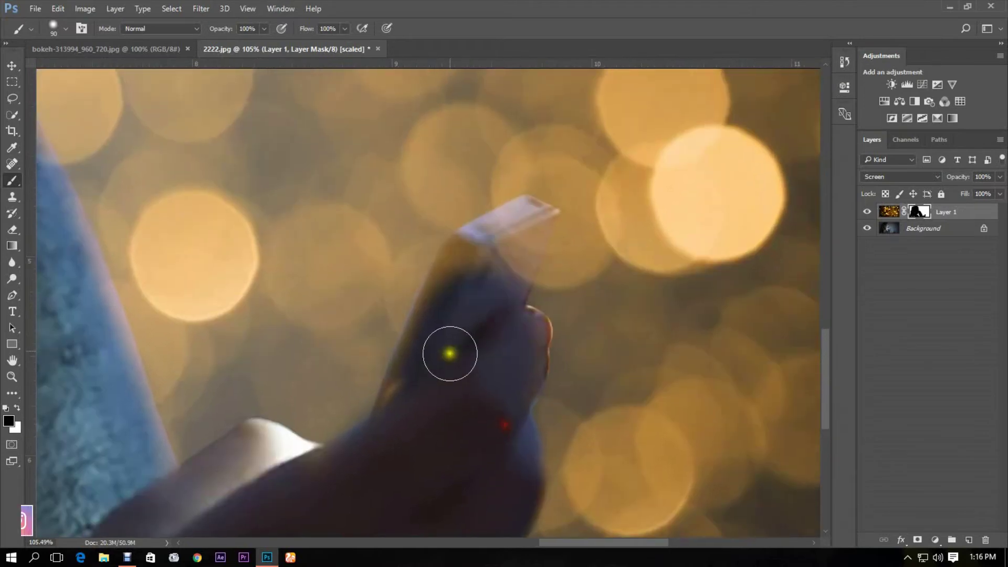
{"action": "mouse_move", "coordinate": [450, 353]}
{"action": "left_mouse_down"}
{"action": "mouse_move", "coordinate": [473, 272]}
{"action": "mouse_move", "coordinate": [504, 228]}
{"action": "mouse_move", "coordinate": [520, 226]}
{"action": "left_mouse_up"}
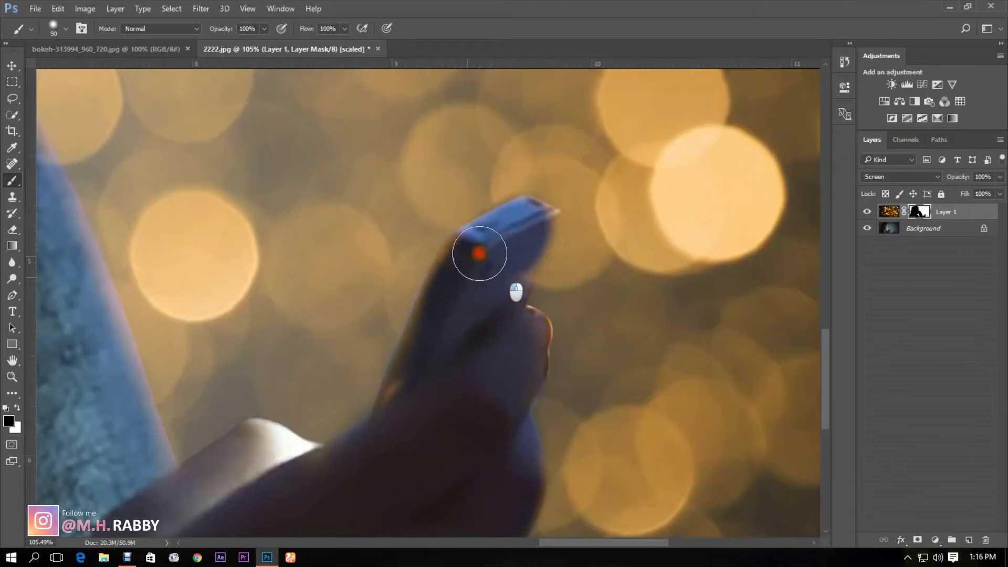
{"action": "mouse_move", "coordinate": [422, 411]}
{"action": "left_mouse_down"}
{"action": "mouse_move", "coordinate": [409, 371]}
{"action": "mouse_move", "coordinate": [520, 261]}
{"action": "mouse_move", "coordinate": [543, 315]}
{"action": "left_mouse_up"}
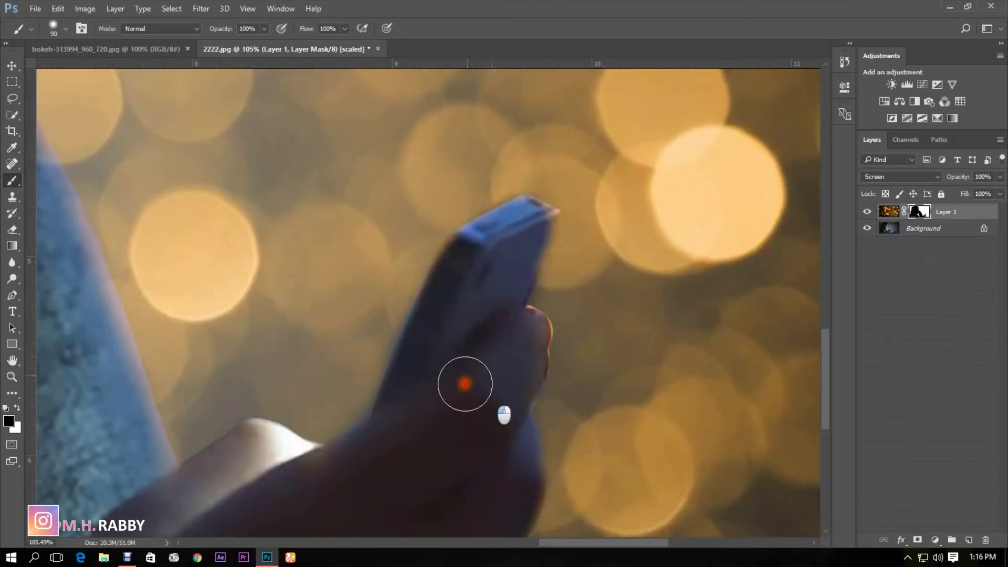
{"action": "scroll", "coordinate": [464, 386], "scroll_direction": "down", "scroll_amount": 4}
{"action": "scroll", "coordinate": [454, 403], "scroll_direction": "down", "scroll_amount": 2}
{"action": "scroll", "coordinate": [338, 291], "scroll_direction": "up", "scroll_amount": 3}
Refine the mask below the chin and along the nose and face edges.
{"action": "left_click_drag", "start_coordinate": [339, 291], "coordinate": [457, 441]}
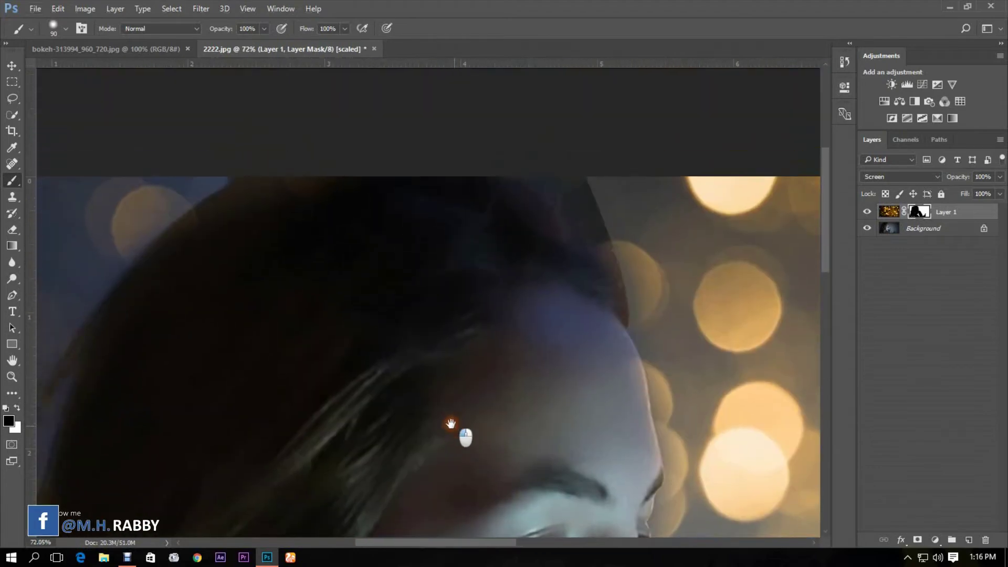
{"action": "mouse_move", "coordinate": [394, 385]}
{"action": "left_mouse_down"}
{"action": "mouse_move", "coordinate": [431, 341]}
{"action": "mouse_move", "coordinate": [363, 346]}
{"action": "left_mouse_up"}
{"action": "scroll", "coordinate": [362, 347], "scroll_direction": "down", "scroll_amount": 2}
{"action": "scroll", "coordinate": [393, 394], "scroll_direction": "down", "scroll_amount": 2}
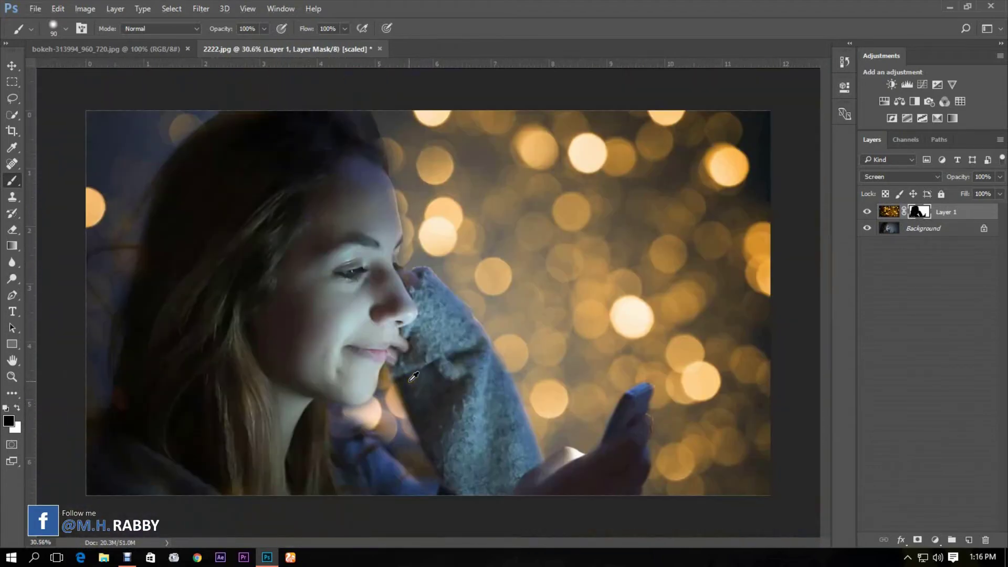
{"action": "scroll", "coordinate": [425, 487], "scroll_direction": "up", "scroll_amount": 4}
{"action": "mouse_move", "coordinate": [480, 472]}
{"action": "left_mouse_down"}
{"action": "mouse_move", "coordinate": [394, 300]}
{"action": "mouse_move", "coordinate": [410, 252]}
{"action": "mouse_move", "coordinate": [409, 308]}
{"action": "left_mouse_up"}
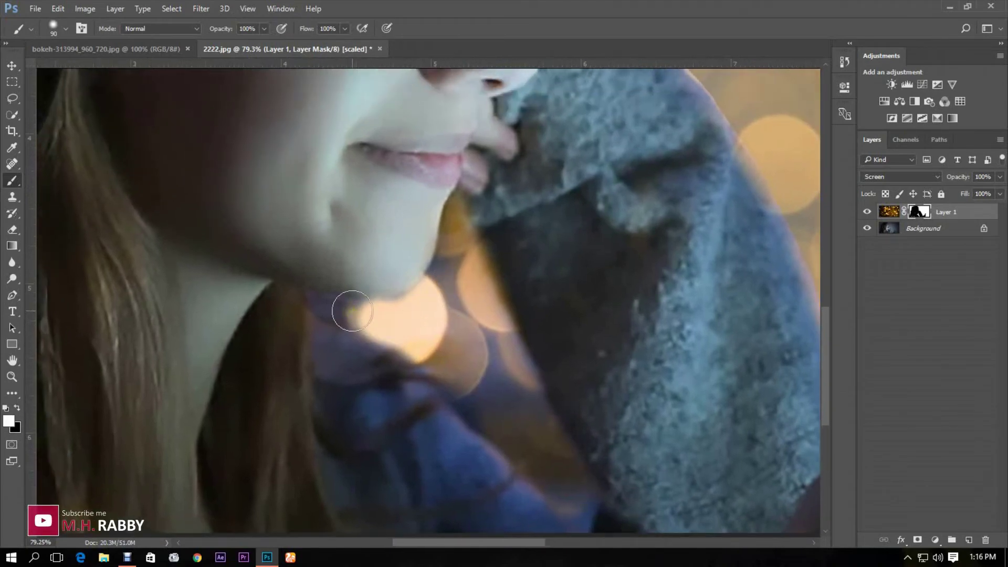
{"action": "scroll", "coordinate": [425, 315], "scroll_direction": "down", "scroll_amount": 4}
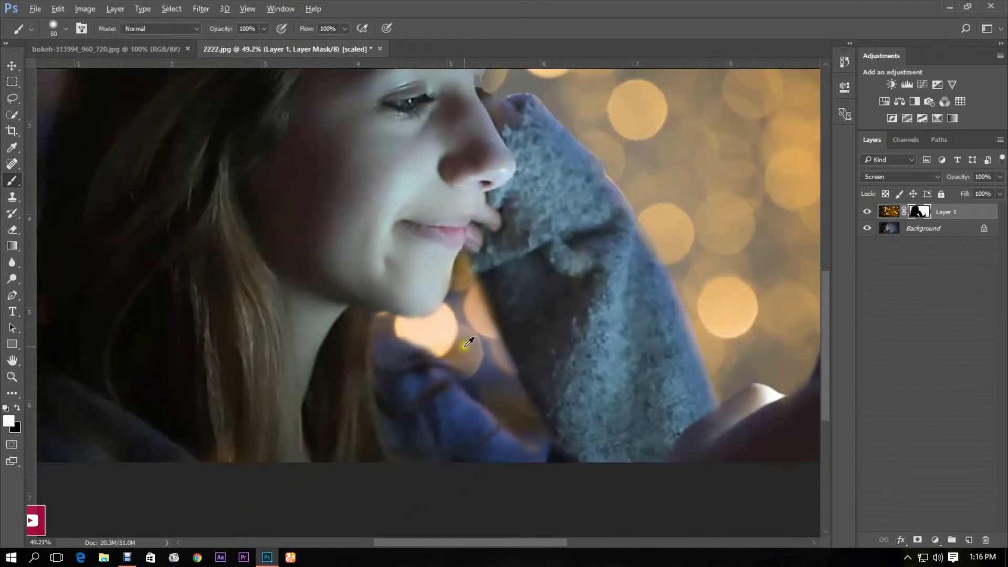
{"action": "scroll", "coordinate": [421, 244], "scroll_direction": "up", "scroll_amount": 5}
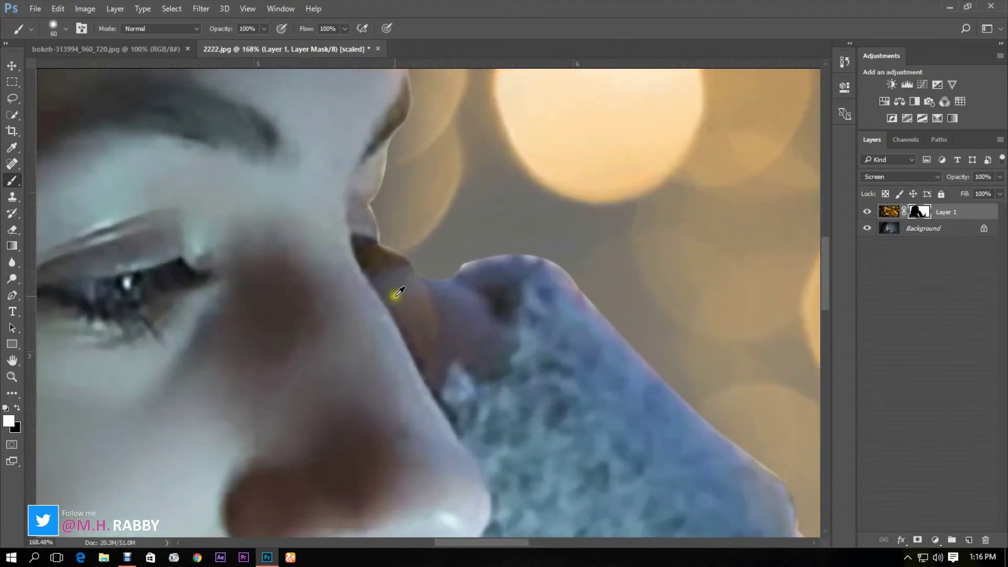
{"action": "left_click_drag", "start_coordinate": [381, 293], "coordinate": [374, 284]}
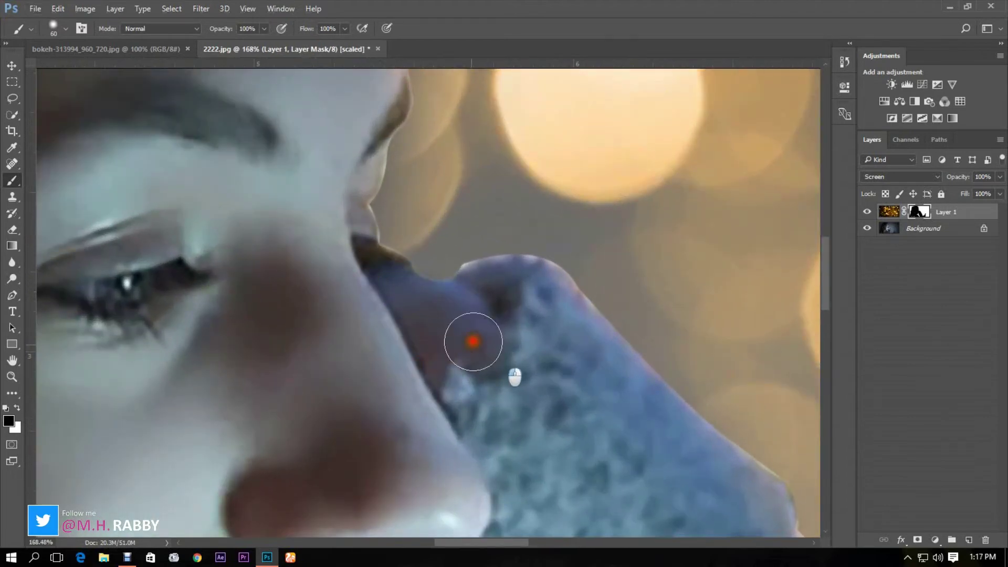
{"action": "scroll", "coordinate": [474, 339], "scroll_direction": "down", "scroll_amount": 5}
{"action": "scroll", "coordinate": [386, 291], "scroll_direction": "up", "scroll_amount": 5}
{"action": "left_click_drag", "start_coordinate": [485, 270], "coordinate": [524, 189]}
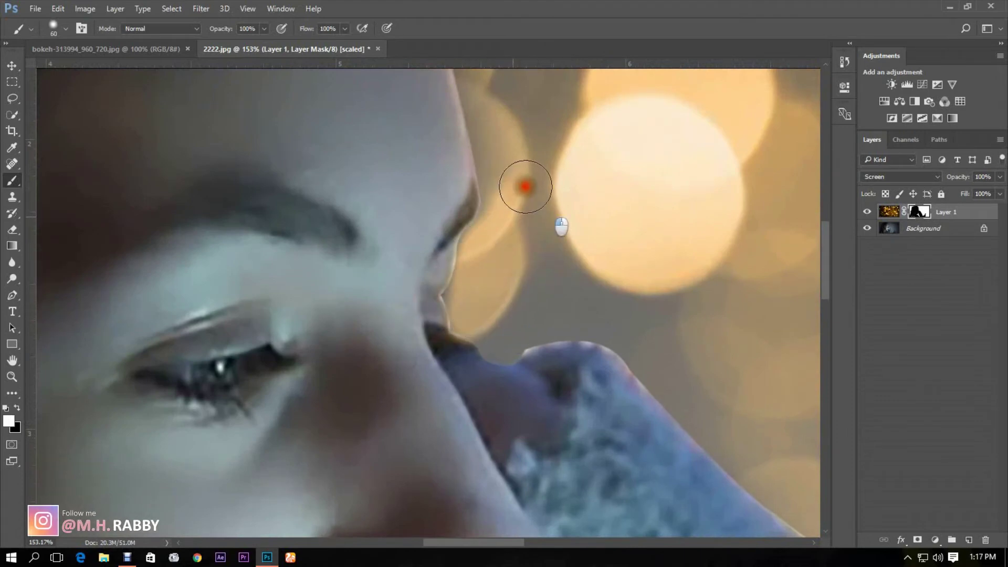
{"action": "scroll", "coordinate": [524, 190], "scroll_direction": "up", "scroll_amount": 3}
{"action": "left_click_drag", "start_coordinate": [488, 201], "coordinate": [511, 283]}
{"action": "scroll", "coordinate": [548, 310], "scroll_direction": "up", "scroll_amount": 3}
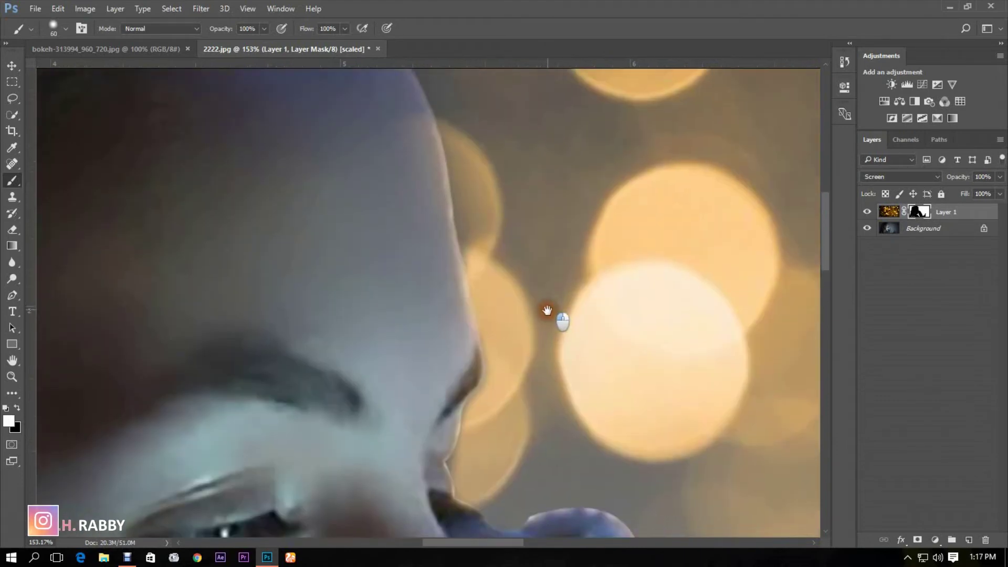
{"action": "left_click_drag", "start_coordinate": [457, 110], "coordinate": [515, 287]}
{"action": "scroll", "coordinate": [522, 297], "scroll_direction": "down", "scroll_amount": 5}
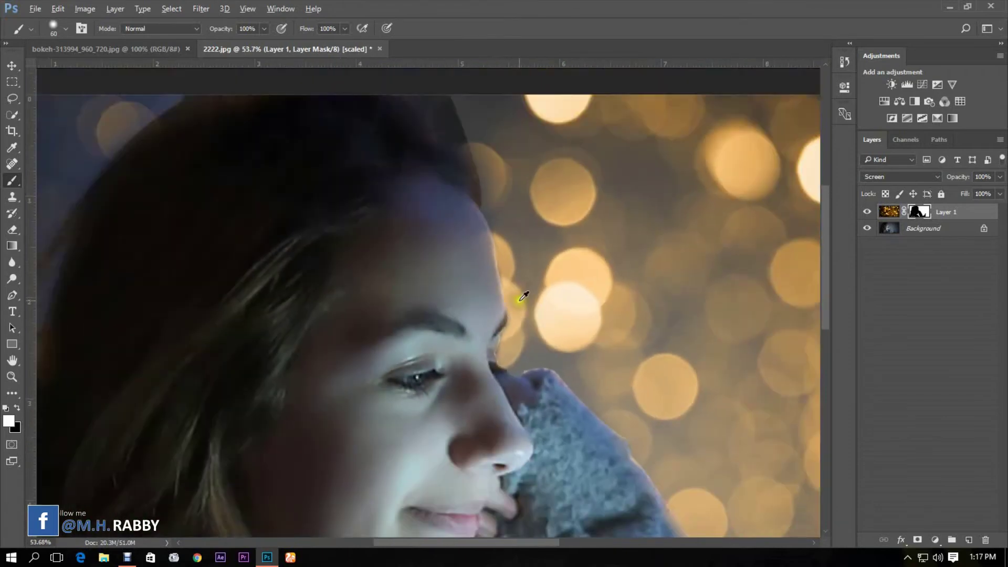
{"action": "scroll", "coordinate": [522, 297], "scroll_direction": "down", "scroll_amount": 3}
{"action": "scroll", "coordinate": [520, 302], "scroll_direction": "down", "scroll_amount": 3}
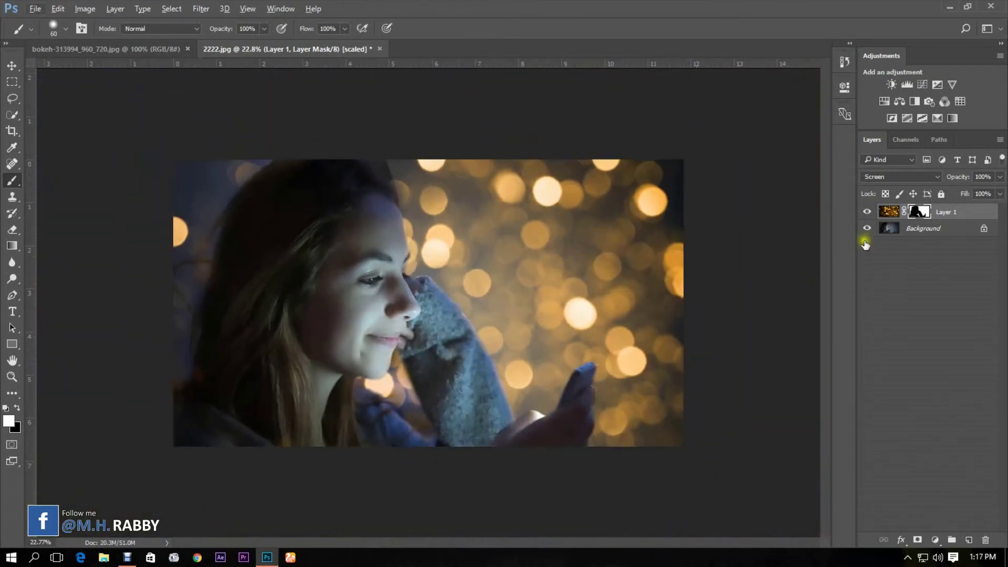
Toggle the bokeh layer's visibility to compare the portrait with and without it.
{"action": "left_click", "coordinate": [866, 212]}
{"action": "left_click", "coordinate": [866, 212]}
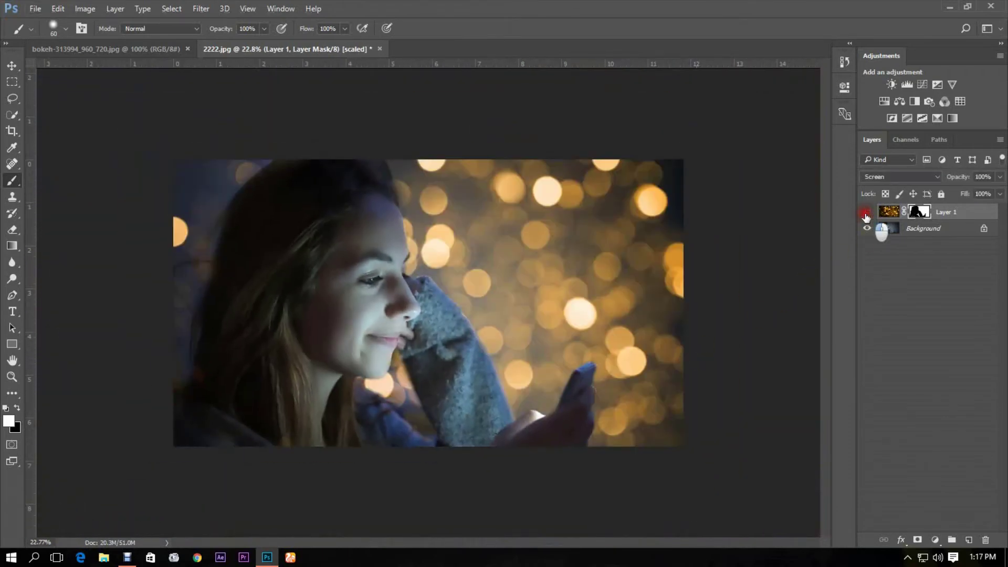
{"action": "left_click", "coordinate": [866, 212]}
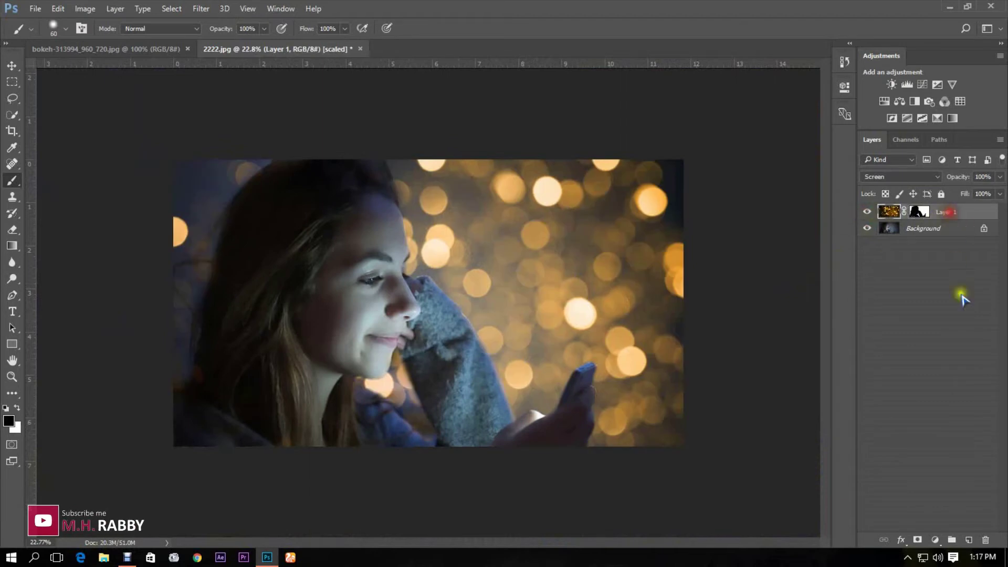
Add a Hue/Saturation adjustment with Hue -13 and Saturation +39 for orange bokeh.
{"action": "left_click", "coordinate": [932, 538]}
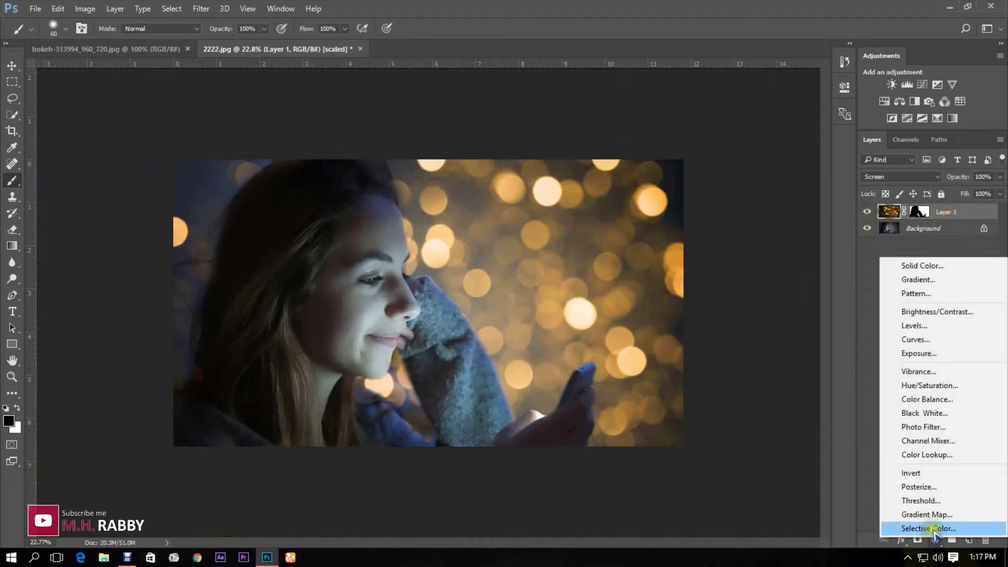
{"action": "left_click", "coordinate": [929, 386]}
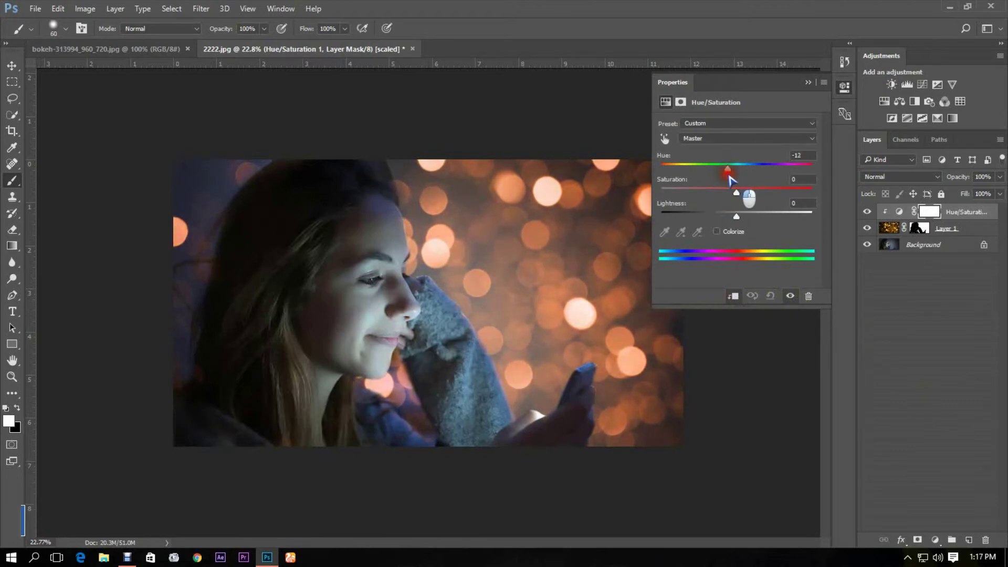
{"action": "left_click_drag", "start_coordinate": [728, 169], "coordinate": [787, 170]}
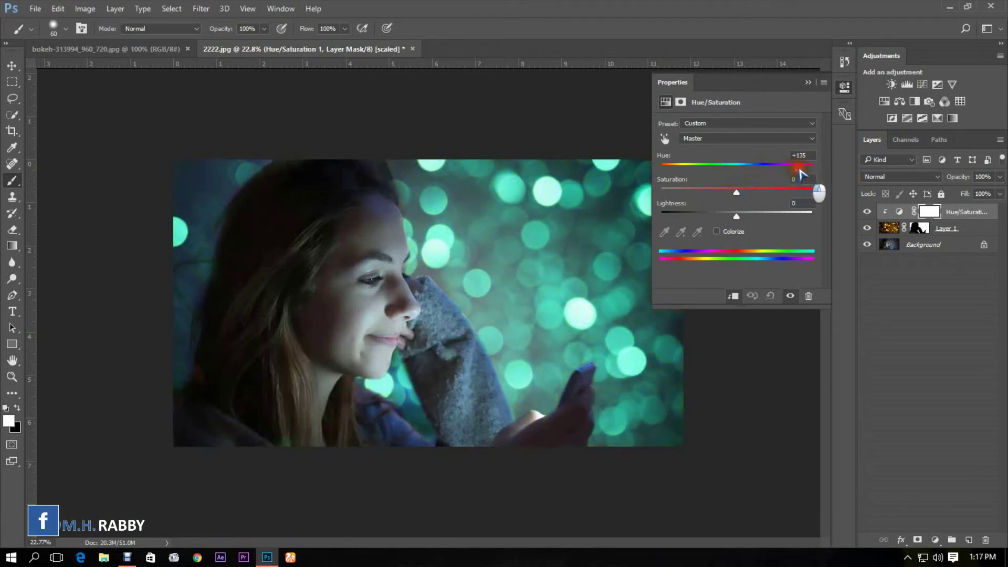
{"action": "left_click_drag", "start_coordinate": [801, 169], "coordinate": [727, 170]}
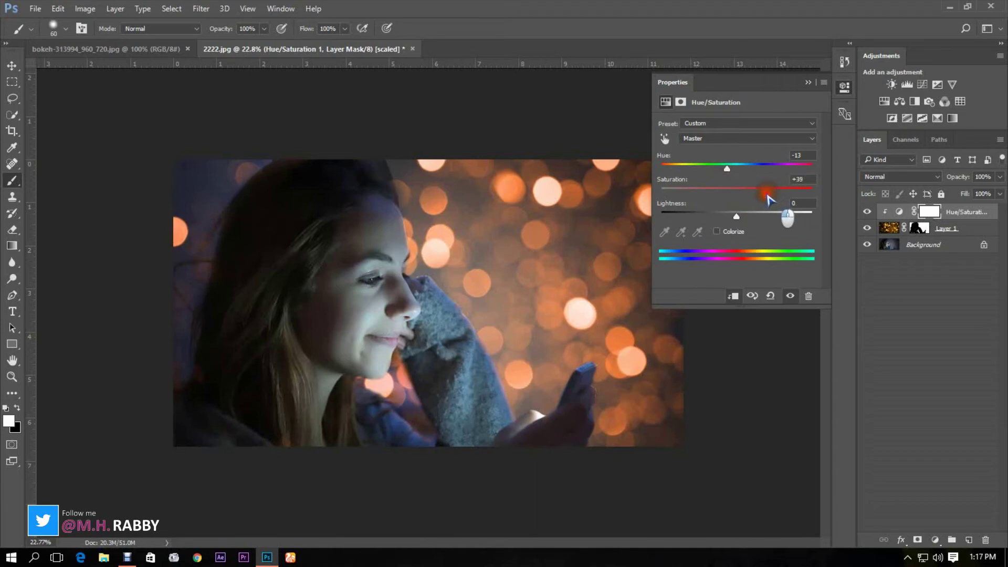
Close Properties and lower Layer 1's opacity to 60%.
{"action": "left_click", "coordinate": [810, 83]}
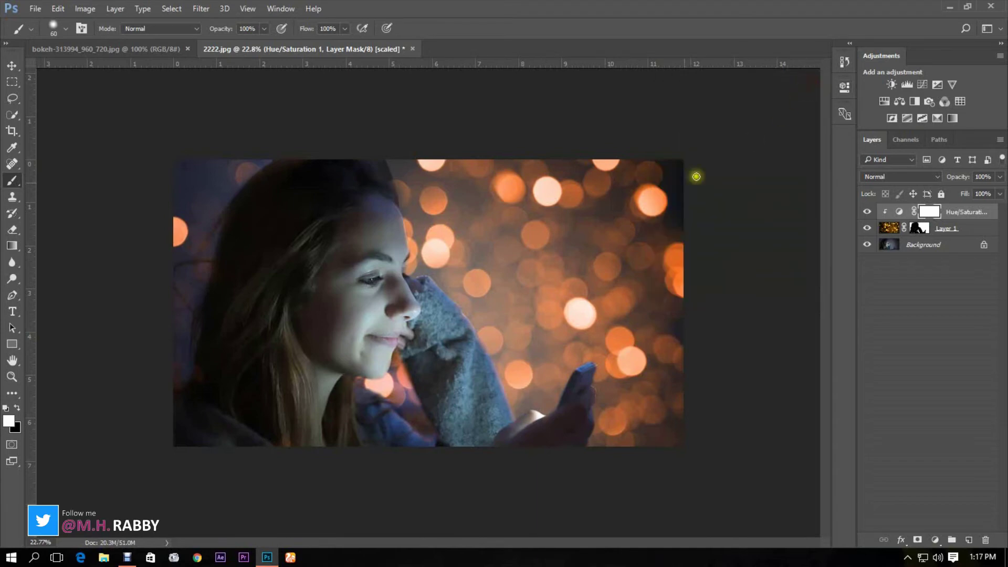
{"action": "scroll", "coordinate": [613, 247], "scroll_direction": "up", "scroll_amount": 2}
{"action": "scroll", "coordinate": [614, 246], "scroll_direction": "up", "scroll_amount": 2}
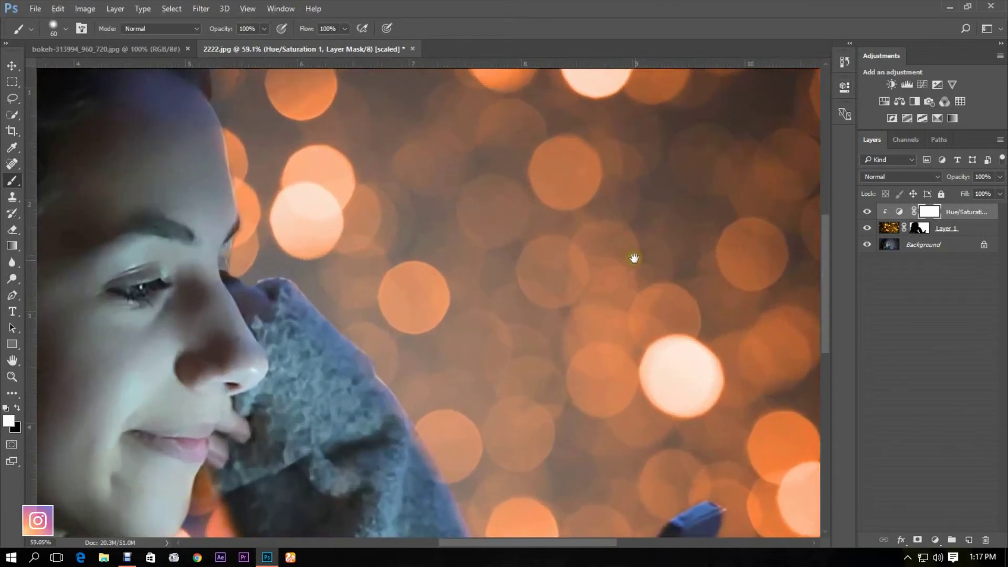
{"action": "left_click_drag", "start_coordinate": [705, 196], "coordinate": [556, 341]}
{"action": "scroll", "coordinate": [536, 307], "scroll_direction": "down", "scroll_amount": 2}
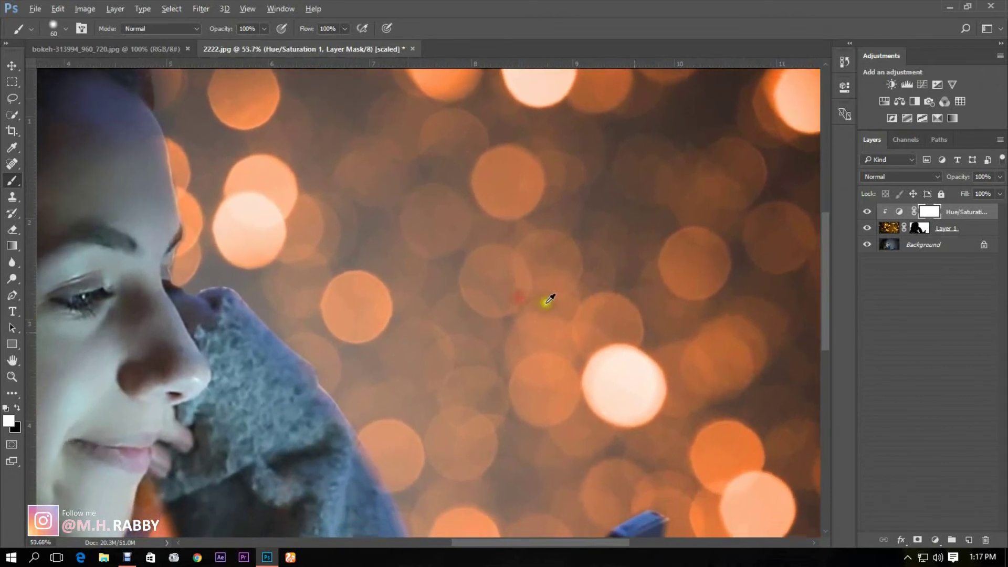
{"action": "scroll", "coordinate": [595, 306], "scroll_direction": "down", "scroll_amount": 2}
{"action": "left_click", "coordinate": [980, 228]}
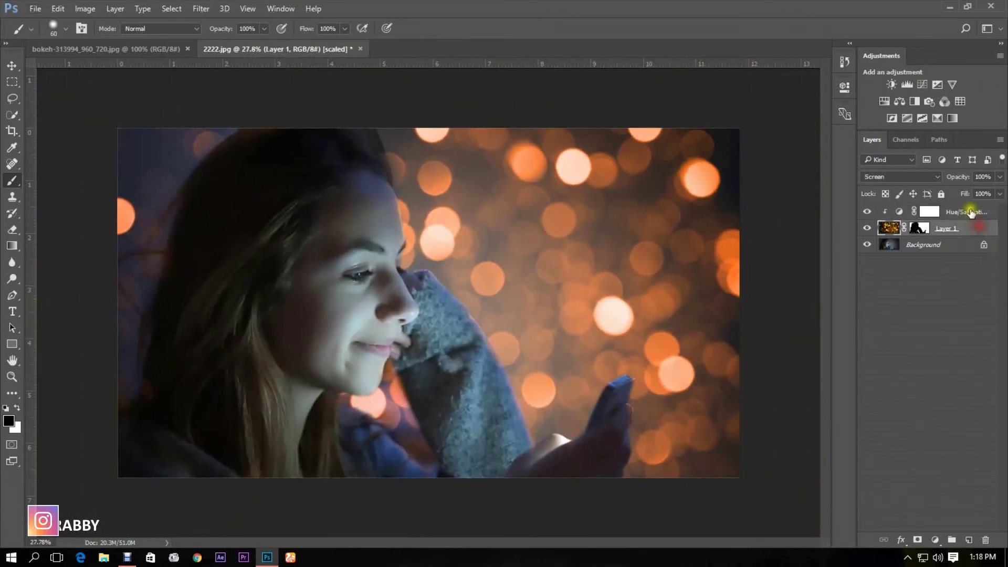
{"action": "left_click_drag", "start_coordinate": [963, 178], "coordinate": [940, 185]}
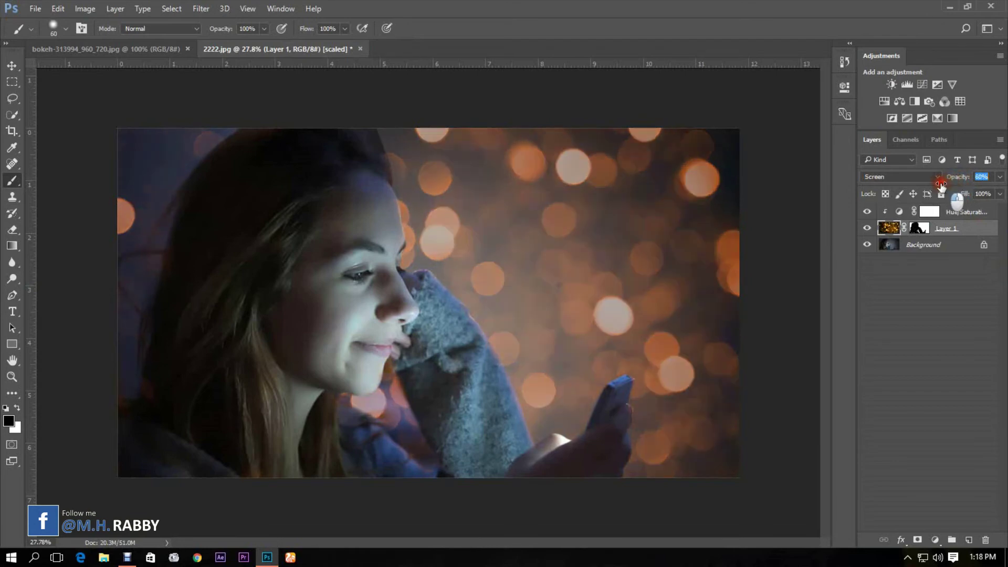
Turn the bokeh layer off and on to compare the portrait before and after.
{"action": "left_click", "coordinate": [869, 229]}
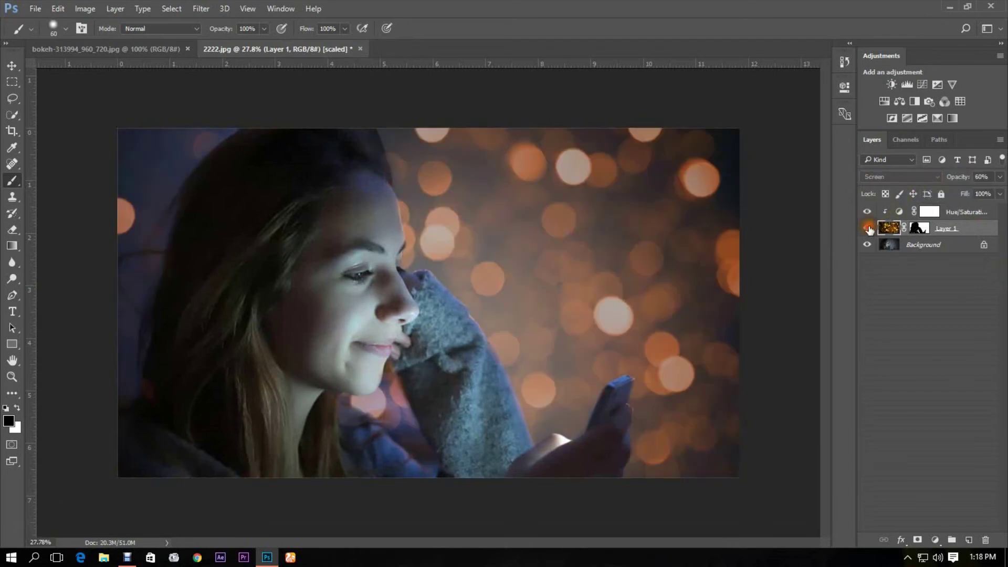
{"action": "scroll", "coordinate": [693, 233], "scroll_direction": "up", "scroll_amount": 3}
{"action": "scroll", "coordinate": [694, 234], "scroll_direction": "up", "scroll_amount": 2}
{"action": "mouse_move", "coordinate": [740, 309]}
{"action": "left_mouse_down"}
{"action": "mouse_move", "coordinate": [472, 273]}
{"action": "mouse_move", "coordinate": [488, 236]}
{"action": "left_mouse_up"}
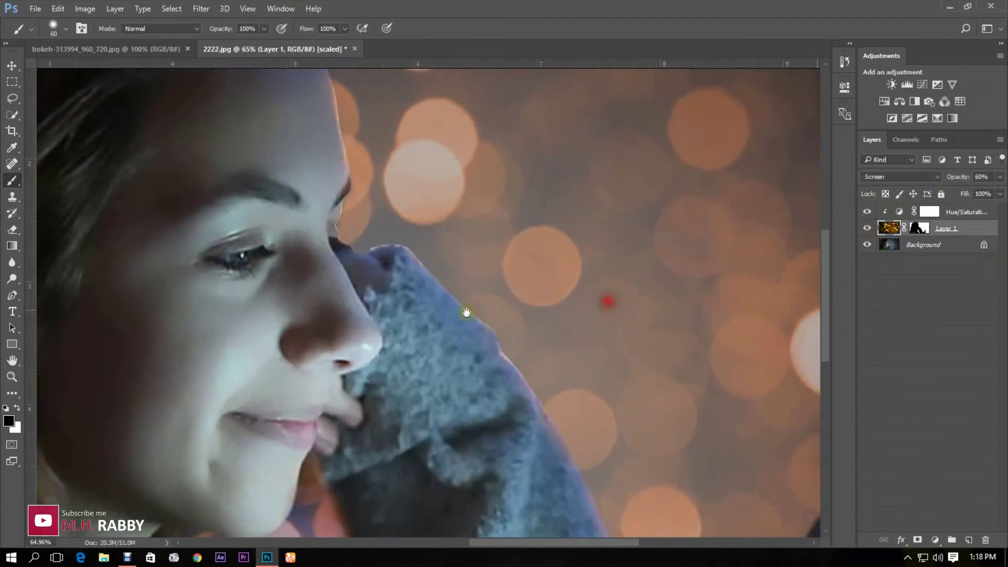
{"action": "left_click_drag", "start_coordinate": [488, 316], "coordinate": [505, 236]}
{"action": "mouse_move", "coordinate": [505, 354]}
{"action": "left_mouse_down"}
{"action": "mouse_move", "coordinate": [524, 277]}
{"action": "mouse_move", "coordinate": [552, 394]}
{"action": "left_mouse_up"}
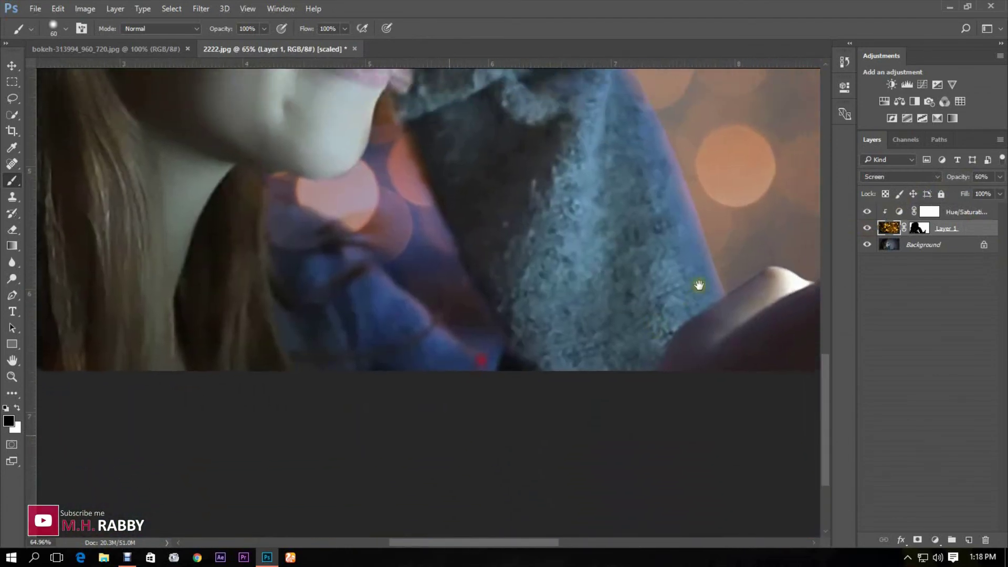
{"action": "left_click_drag", "start_coordinate": [536, 236], "coordinate": [567, 331]}
{"action": "scroll", "coordinate": [613, 349], "scroll_direction": "down", "scroll_amount": 3}
{"action": "scroll", "coordinate": [612, 351], "scroll_direction": "down", "scroll_amount": 2}
{"action": "scroll", "coordinate": [613, 350], "scroll_direction": "down", "scroll_amount": 1}
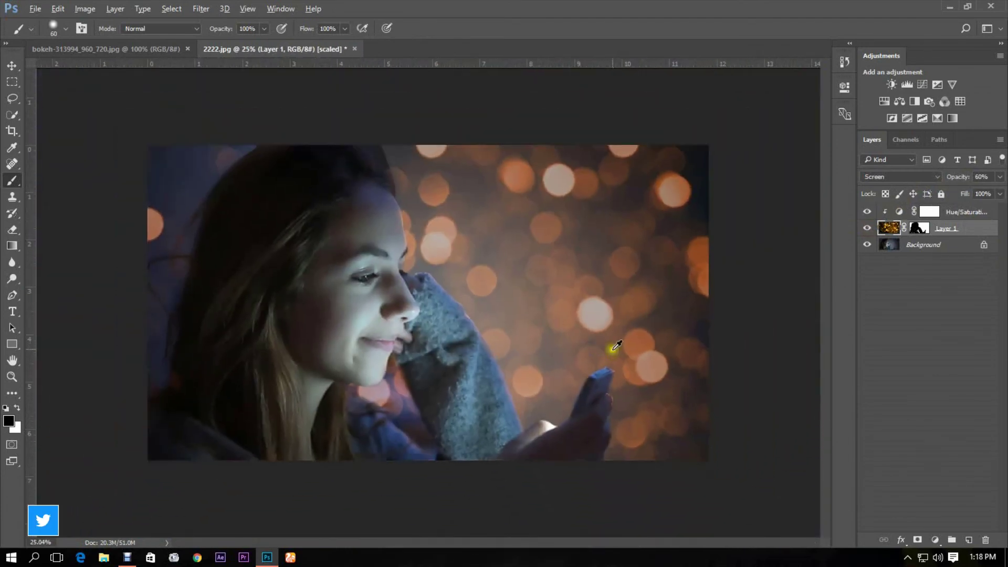
{"action": "scroll", "coordinate": [613, 350], "scroll_direction": "up", "scroll_amount": 2}
{"action": "scroll", "coordinate": [324, 218], "scroll_direction": "up", "scroll_amount": 3}
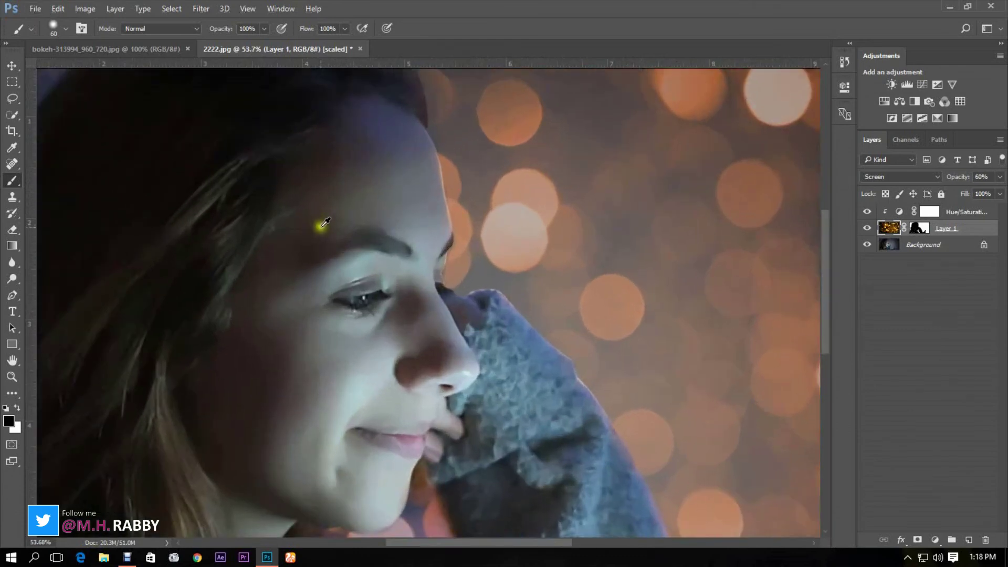
{"action": "scroll", "coordinate": [394, 315], "scroll_direction": "up", "scroll_amount": 2}
{"action": "left_click_drag", "start_coordinate": [420, 363], "coordinate": [411, 343]}
{"action": "scroll", "coordinate": [489, 378], "scroll_direction": "down", "scroll_amount": 2}
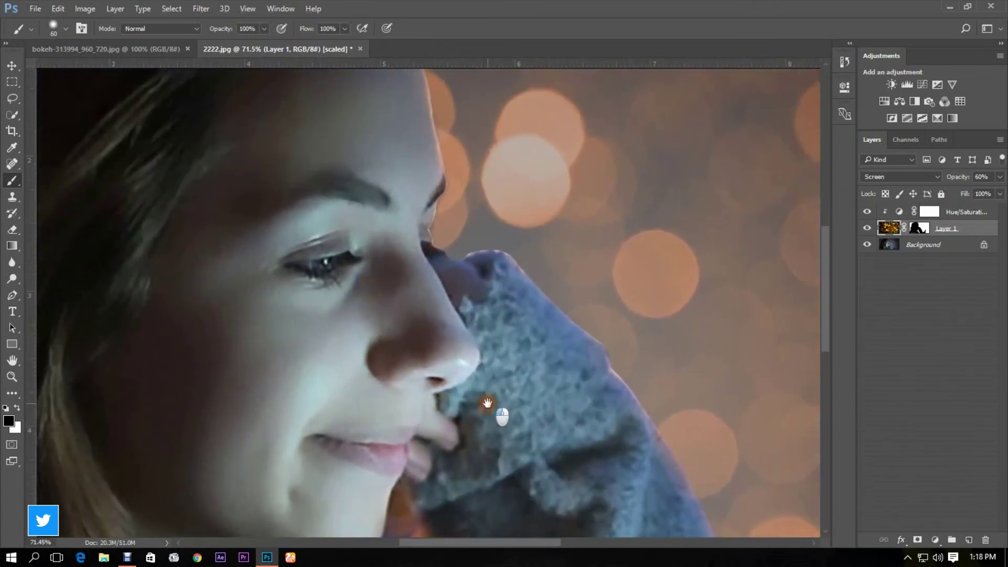
{"action": "scroll", "coordinate": [496, 385], "scroll_direction": "down", "scroll_amount": 2}
{"action": "scroll", "coordinate": [499, 391], "scroll_direction": "down", "scroll_amount": 2}
{"action": "scroll", "coordinate": [499, 391], "scroll_direction": "down", "scroll_amount": 1}
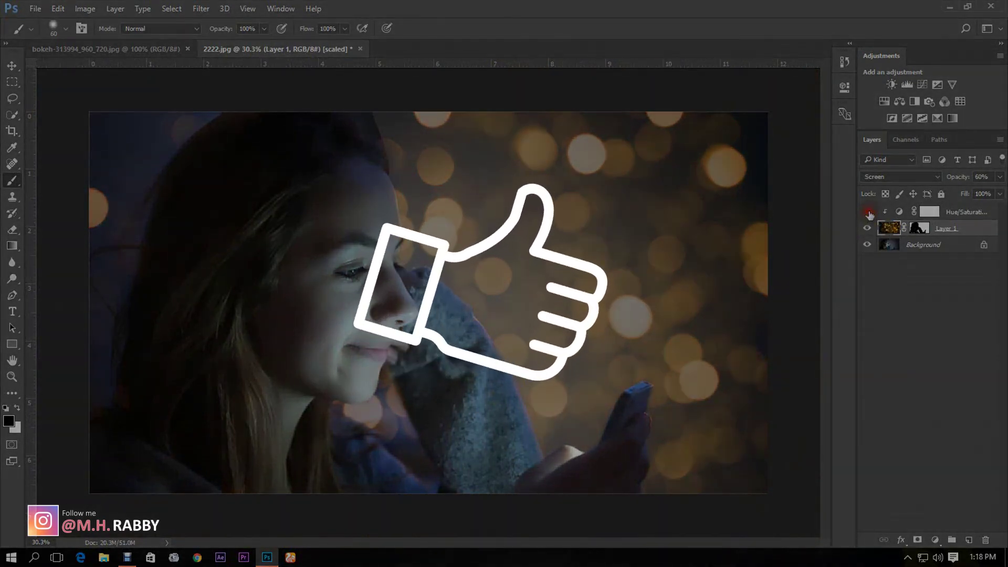
{"action": "left_click", "coordinate": [867, 229]}
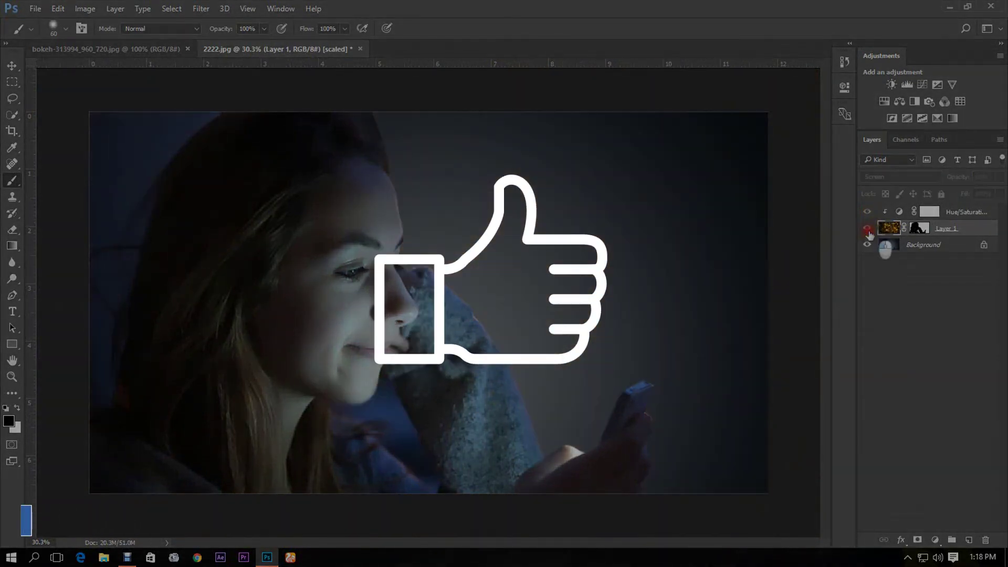